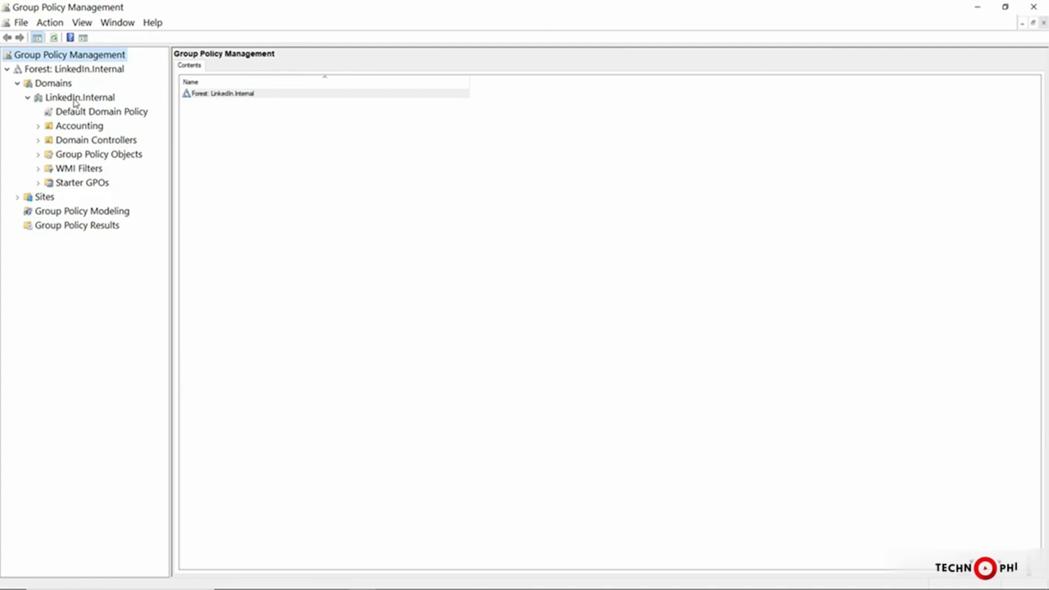
Examine the Default Domain Policy and the Default Domain Controllers Policy linked within the LinkedIn.Internal domain
left_click(81, 98)
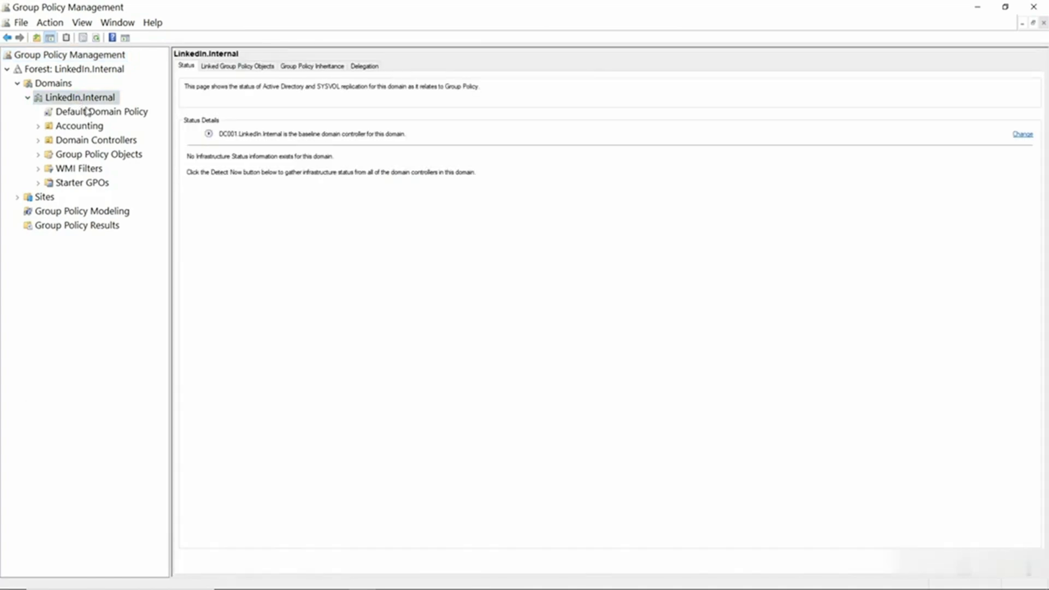
left_click(88, 114)
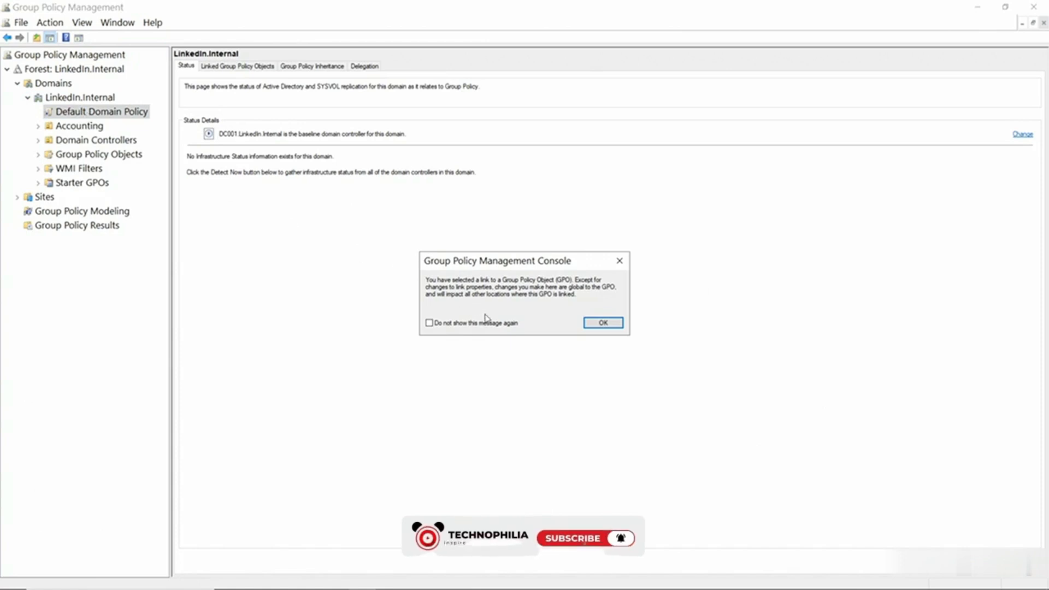
left_click(601, 323)
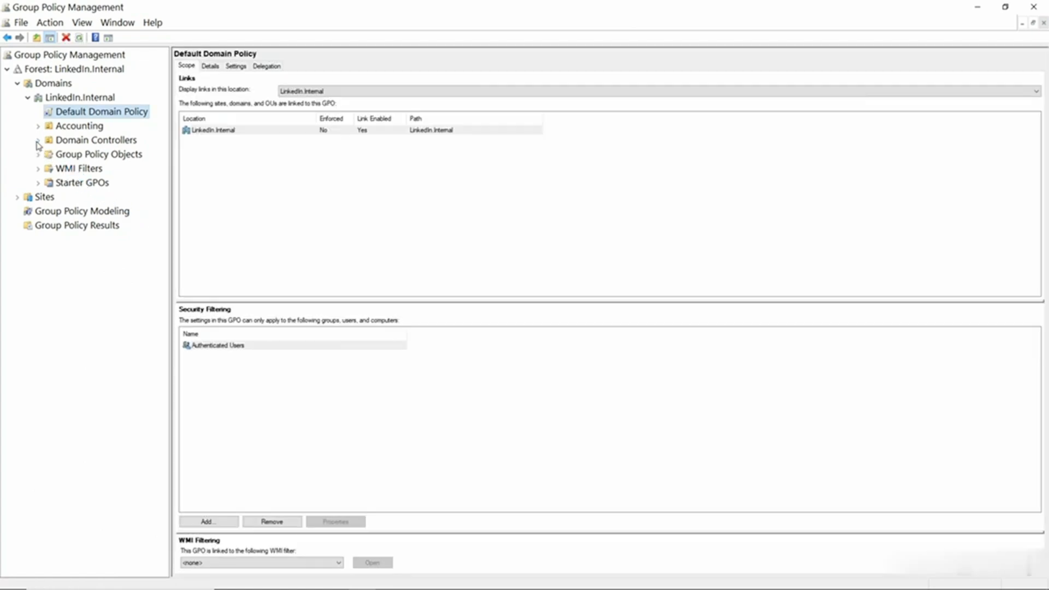
left_click(38, 141)
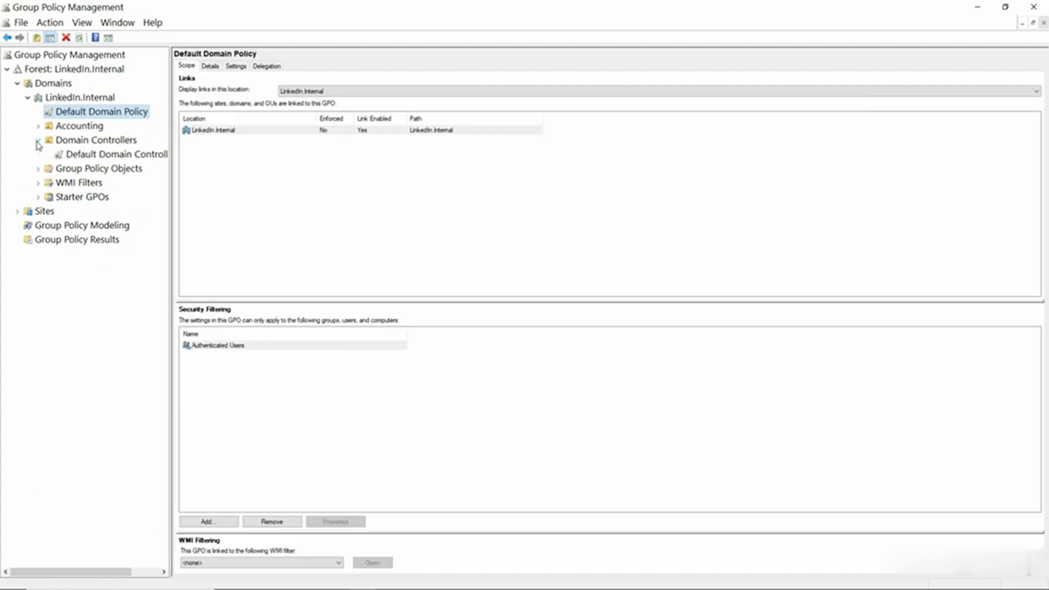
left_click(62, 155)
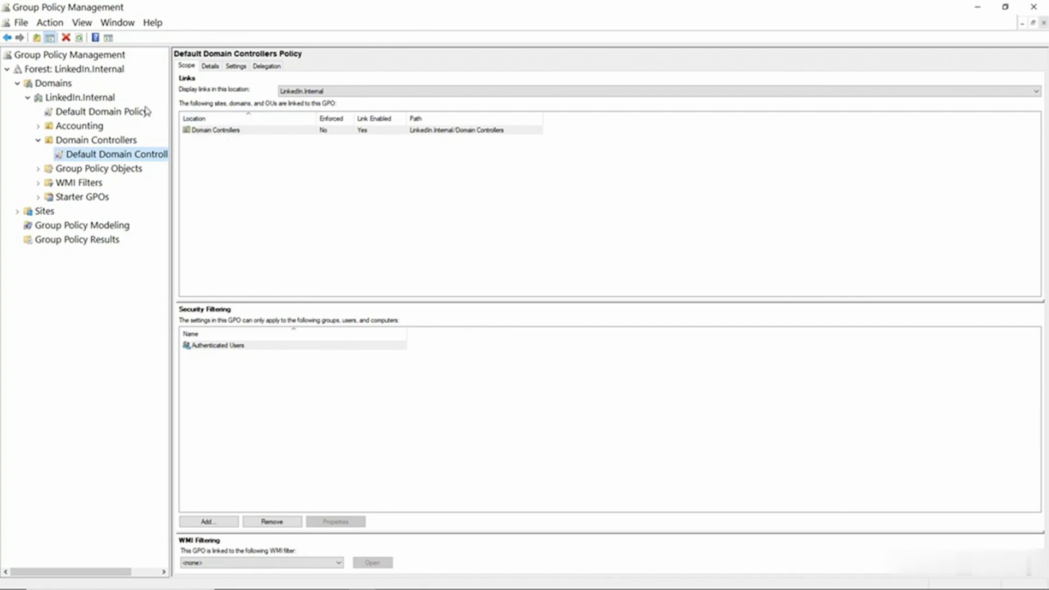
left_click(92, 99)
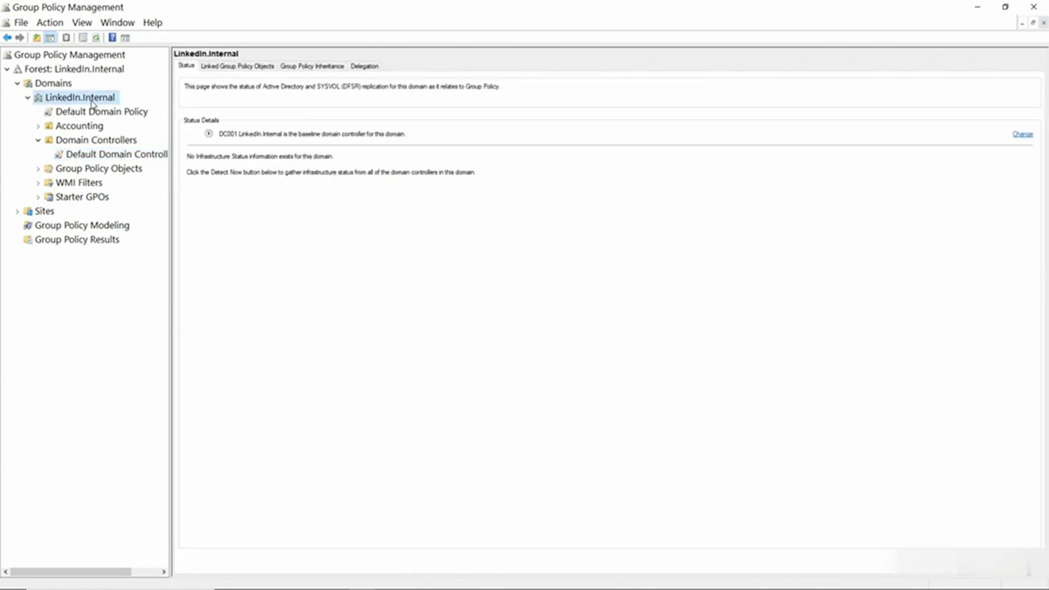
right_click(92, 103)
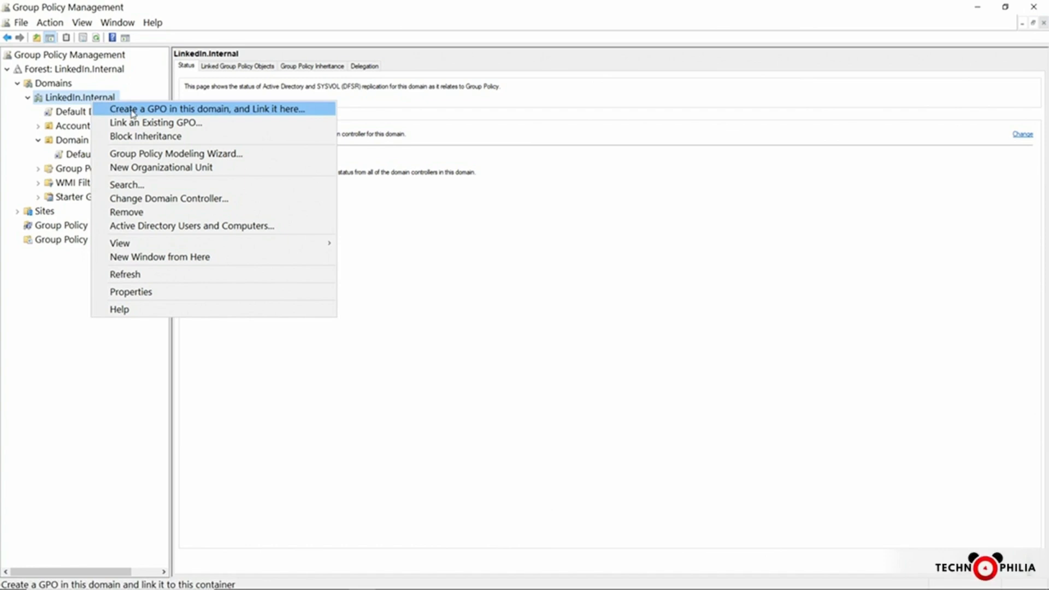
left_click(79, 113)
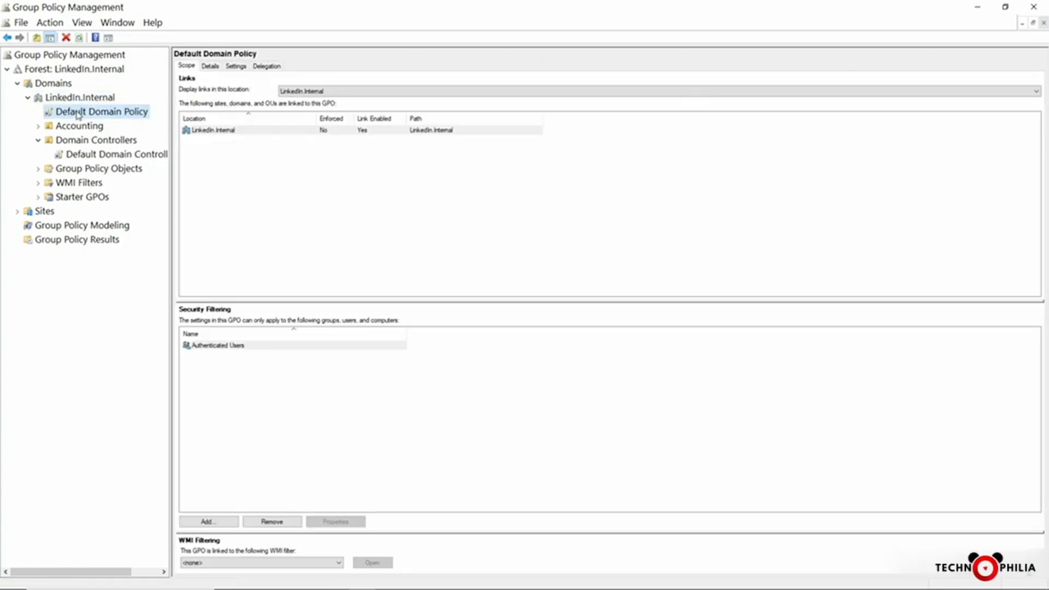
left_click(97, 157)
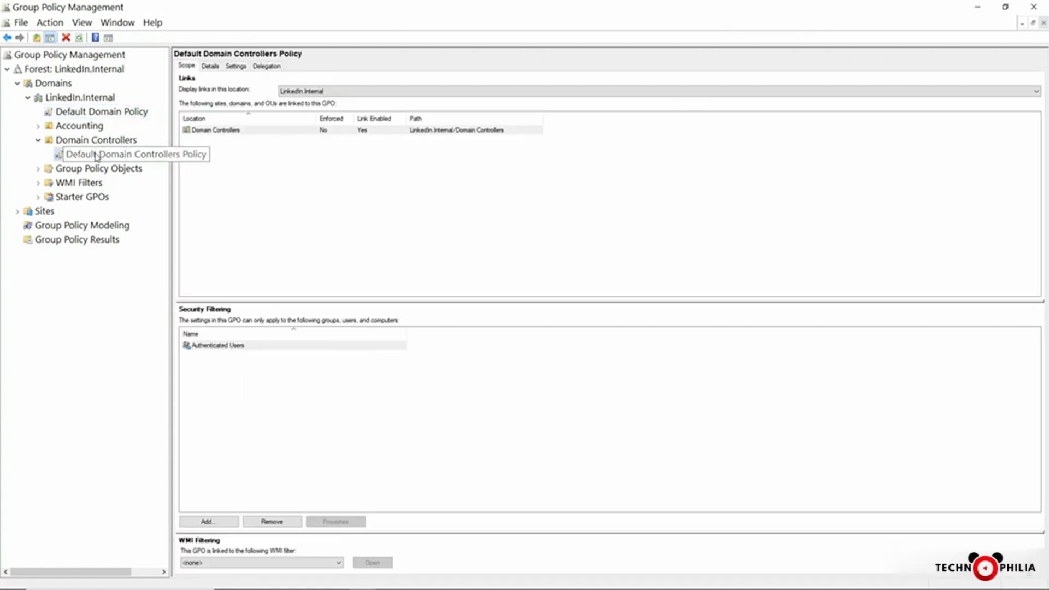
Create a new GPO named "Custom Settings" in the LinkedIn.Internal domain and link it there, without a source starter GPO
left_click(97, 102)
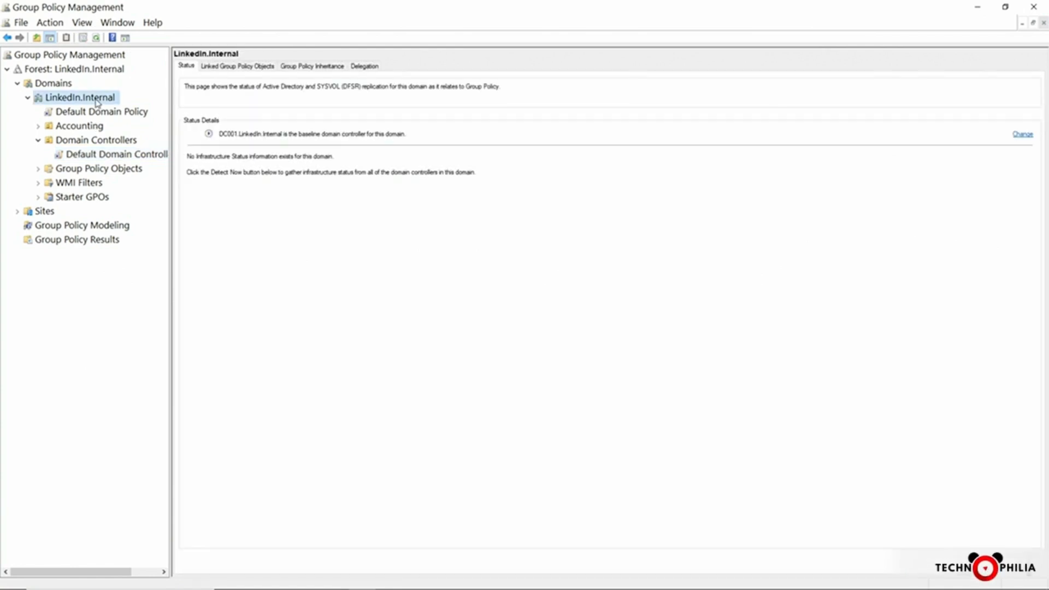
right_click(97, 101)
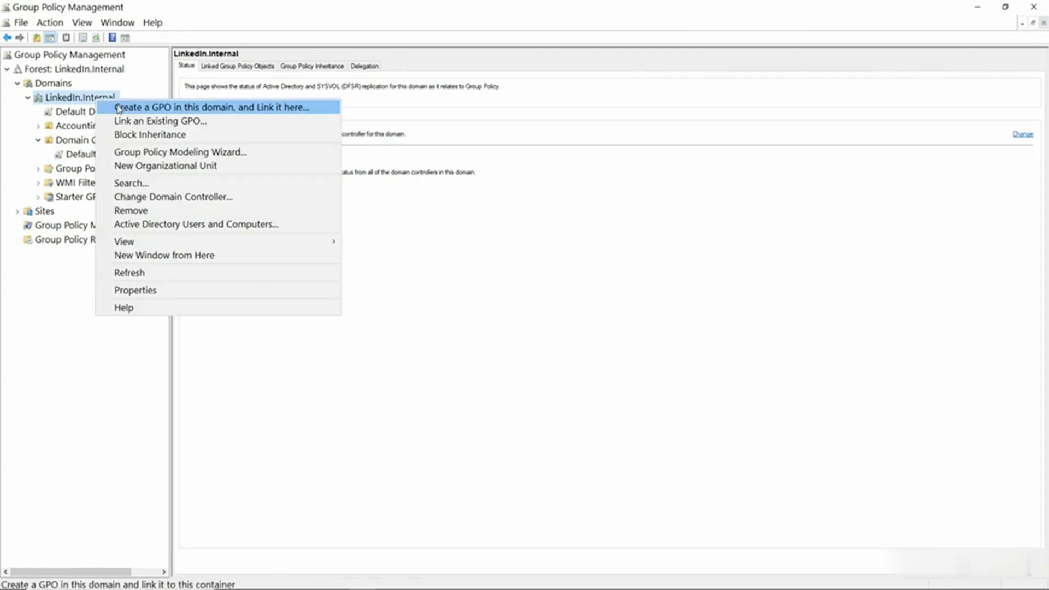
left_click(119, 109)
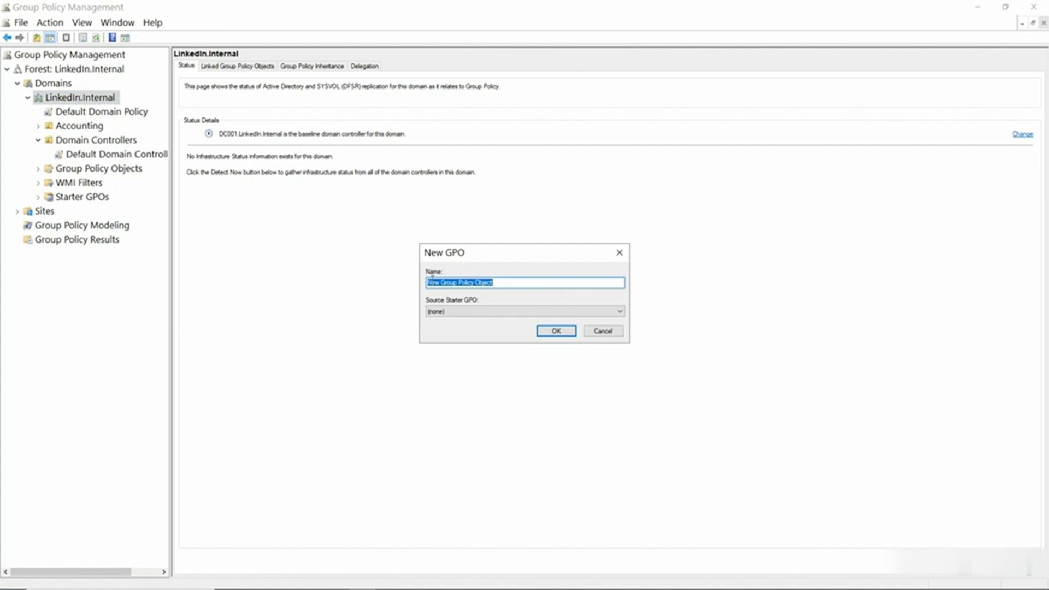
type("Custom Settings")
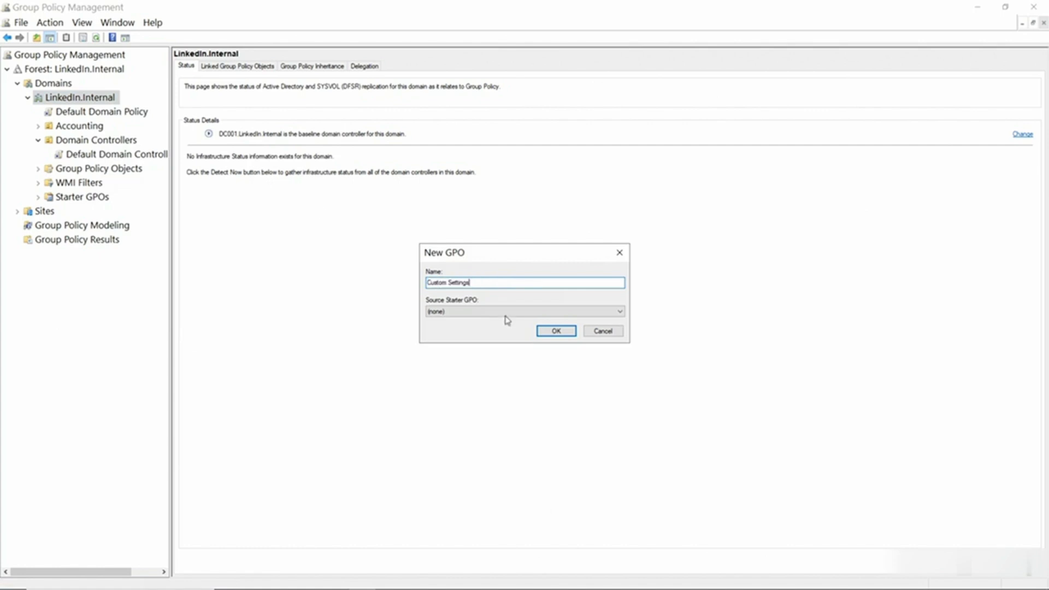
left_click(556, 331)
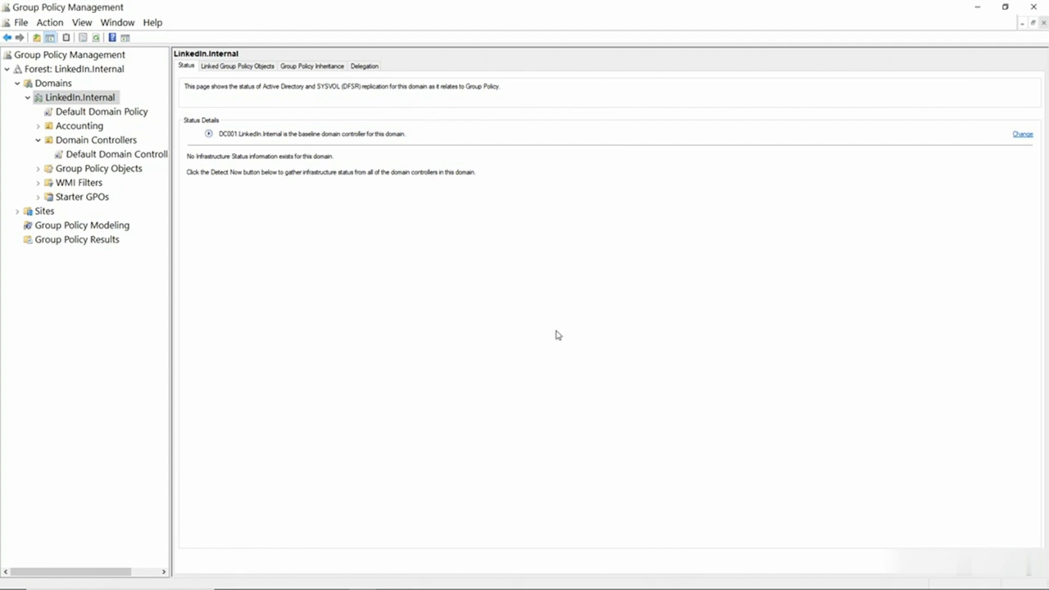
Open the Custom Settings GPO for editing, maximize the editor window and widen its console tree
left_click(107, 113)
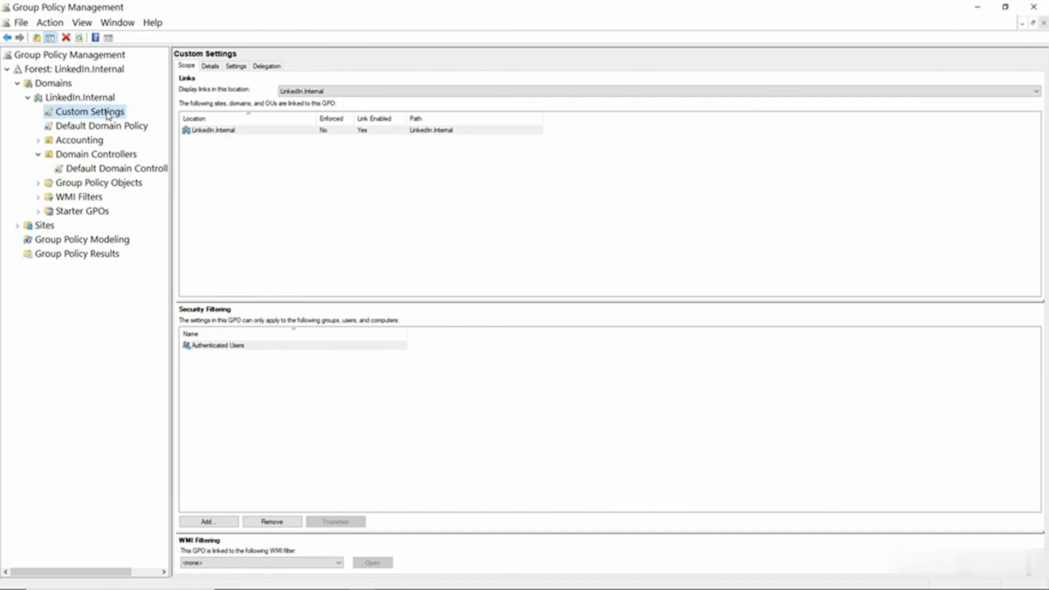
right_click(107, 113)
left_click(121, 117)
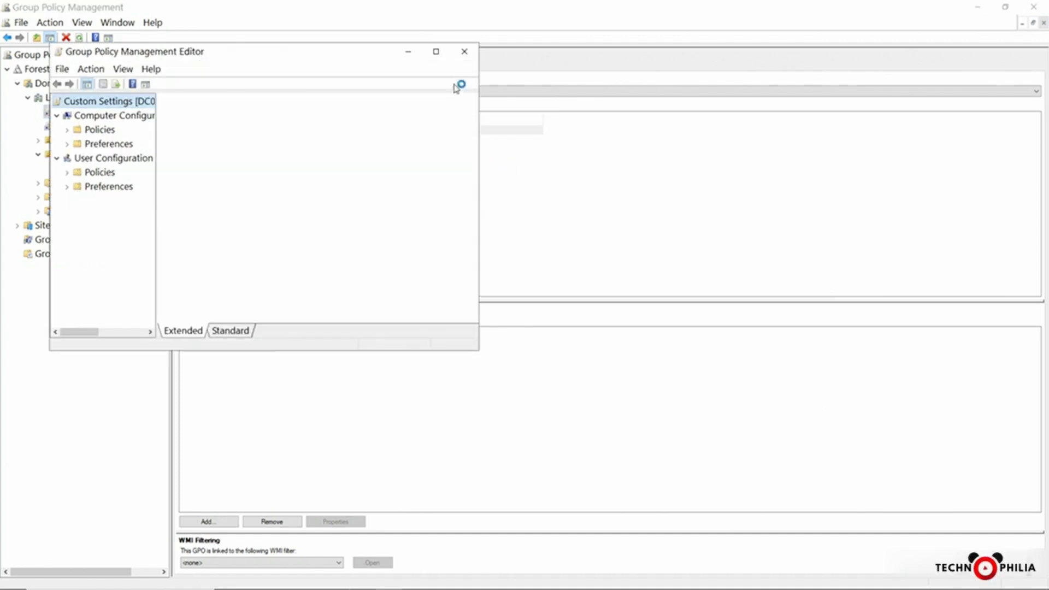
left_click(436, 51)
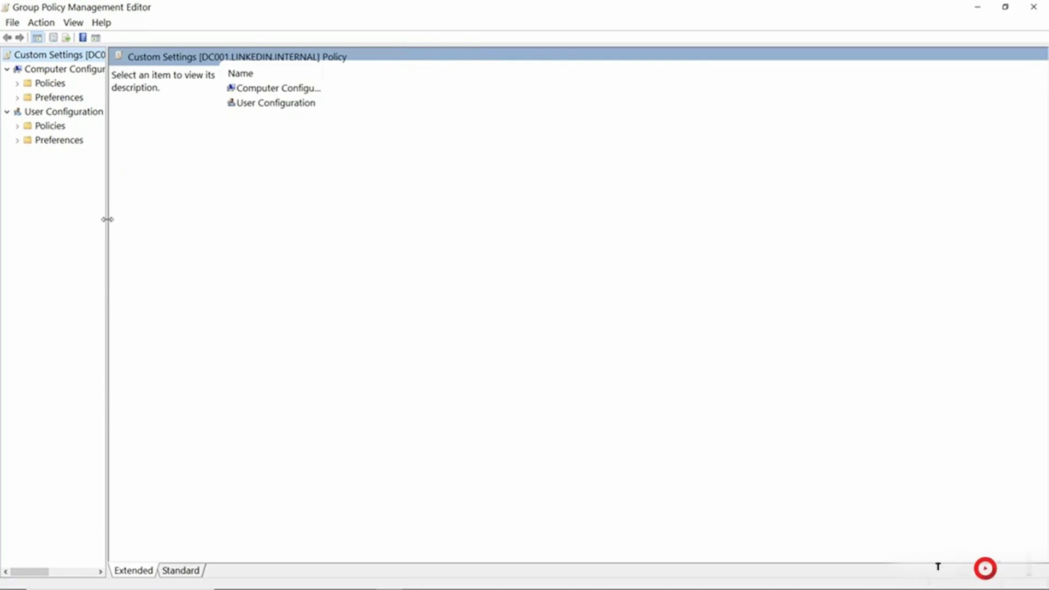
left_click_drag(106, 218, 198, 225)
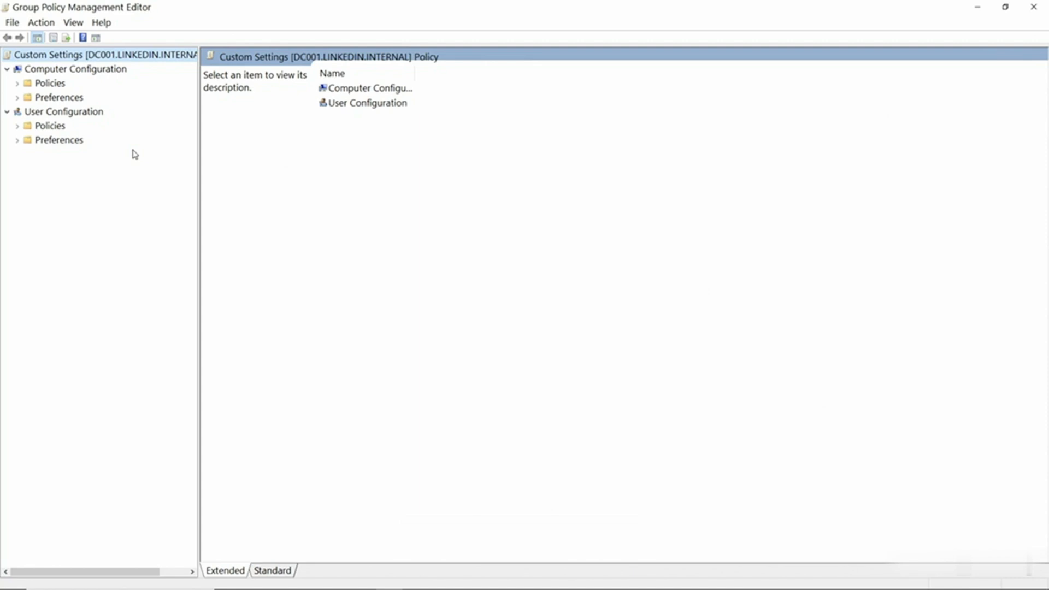
Open the Password Policy settings within Computer Configuration's Windows security settings, under Account Policies
double_click(60, 86)
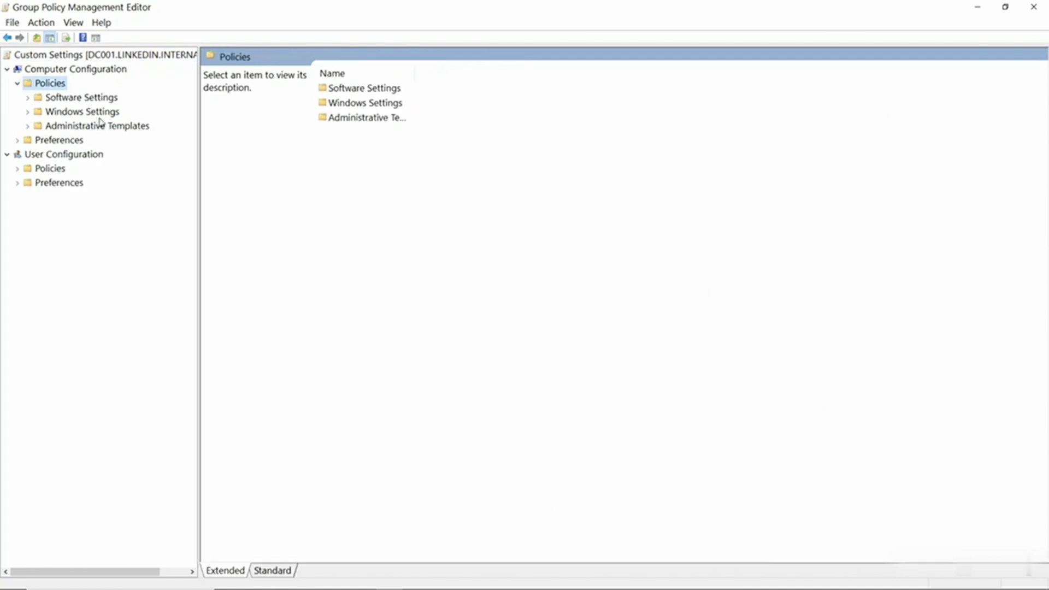
left_click(98, 114)
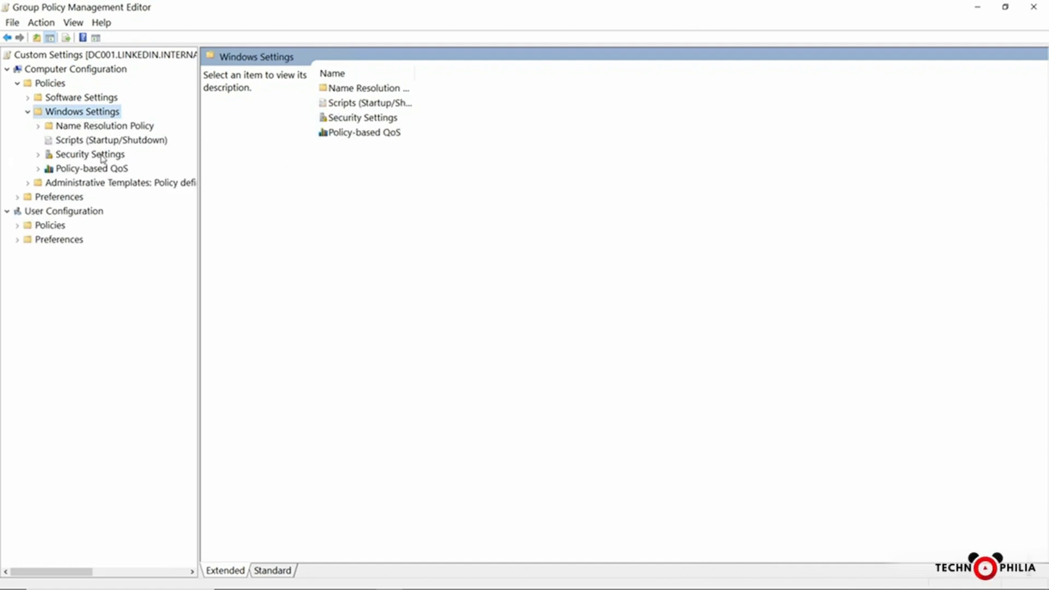
left_click(105, 154)
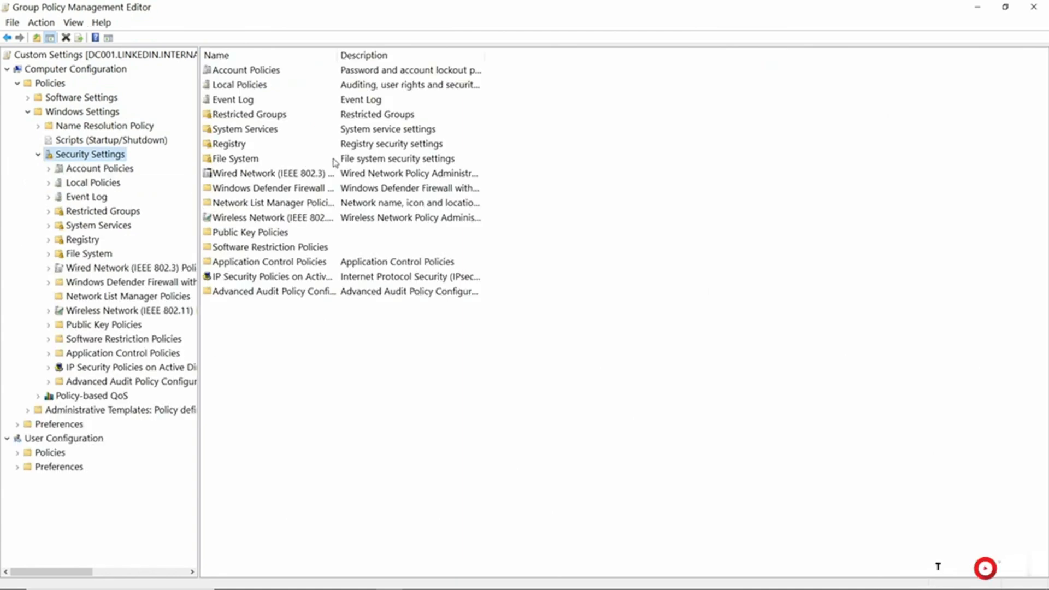
double_click(260, 72)
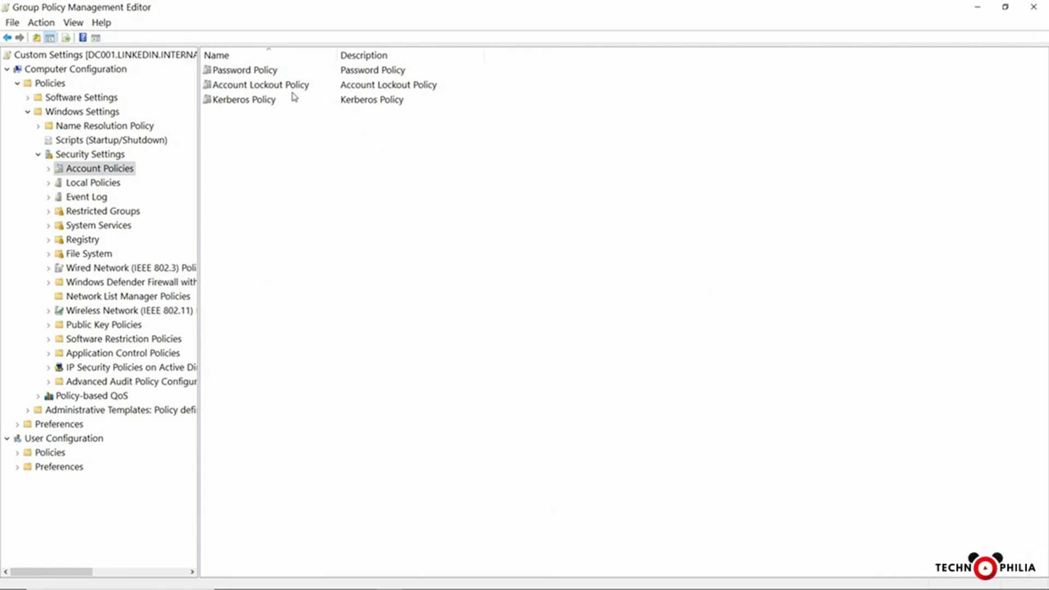
double_click(262, 73)
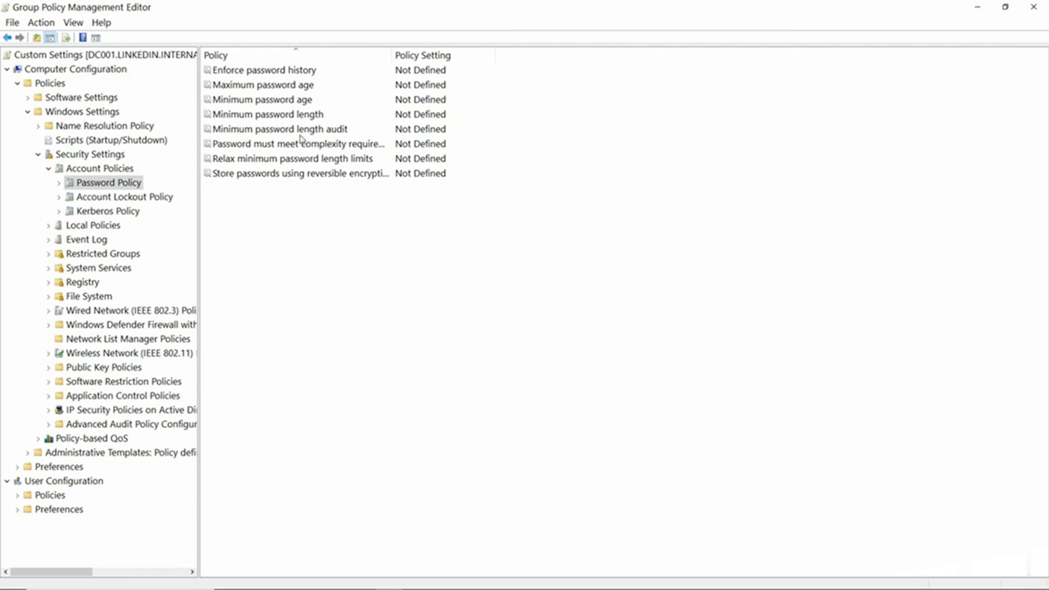
Define the Minimum password length policy and set it to 8 characters
double_click(271, 115)
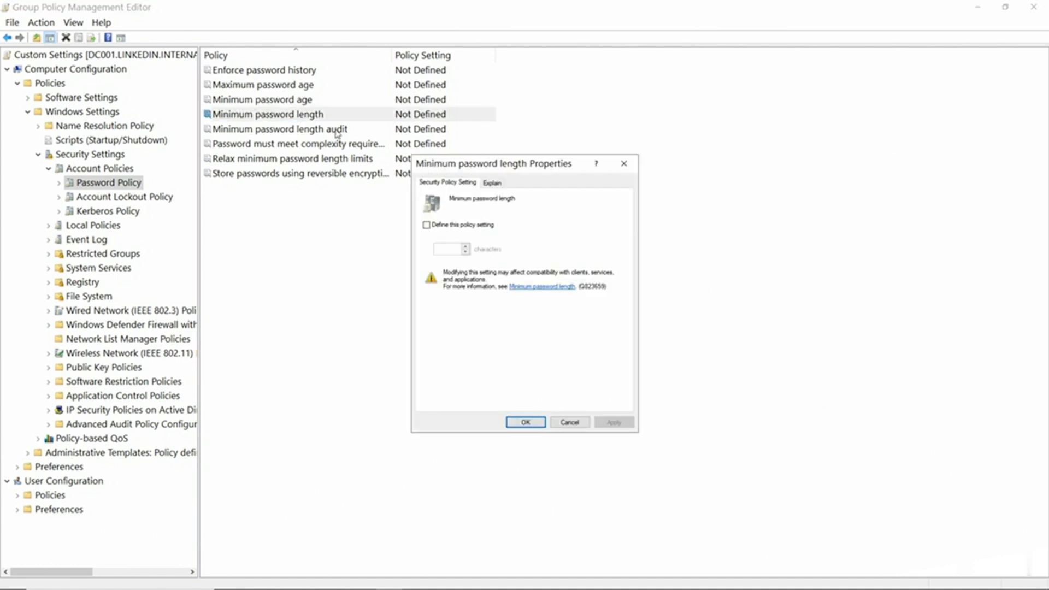
left_click(461, 229)
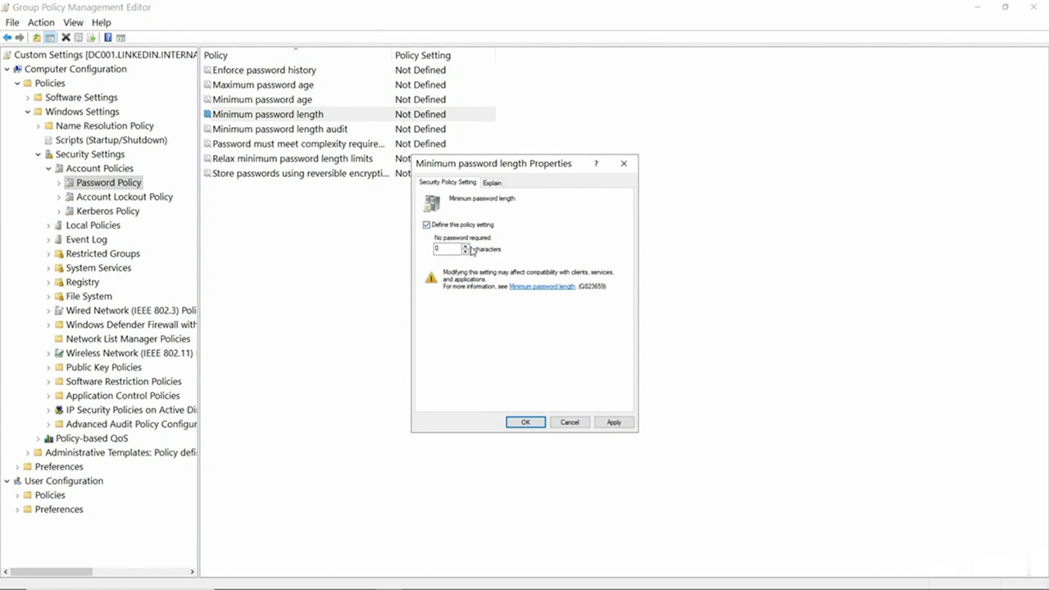
left_click(451, 247)
left_click_drag(451, 247, 430, 249)
type("8")
left_click(523, 422)
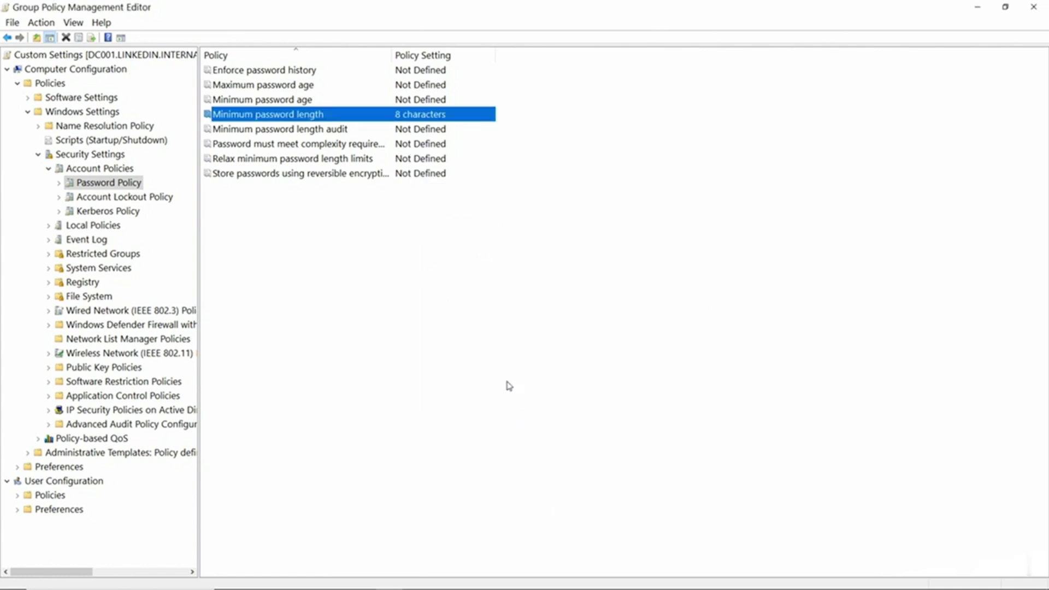
Read the explanation of the password complexity requirements policy, then close its properties without changing the setting
double_click(300, 147)
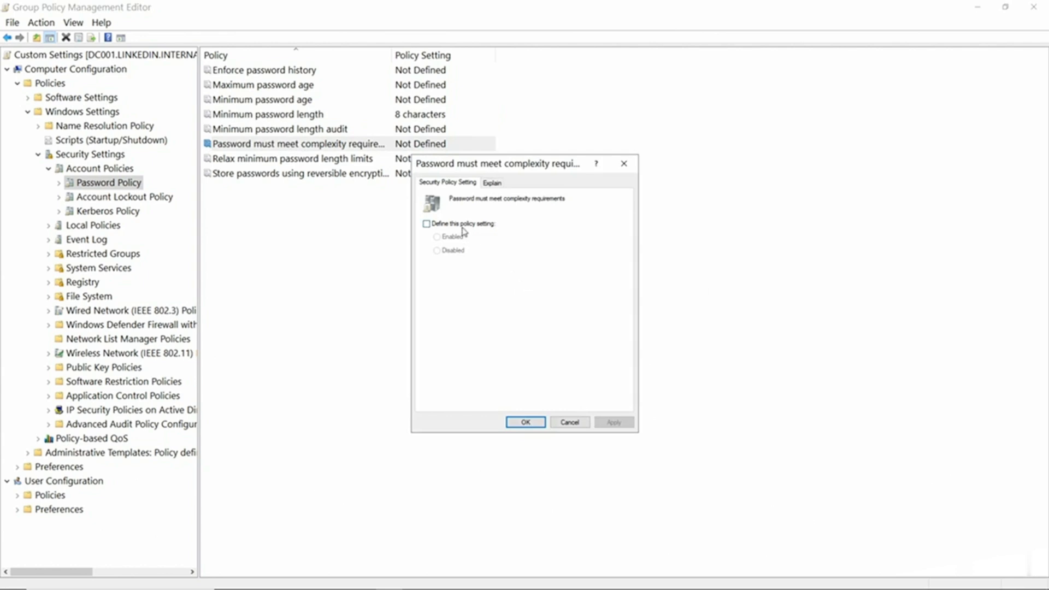
left_click(492, 182)
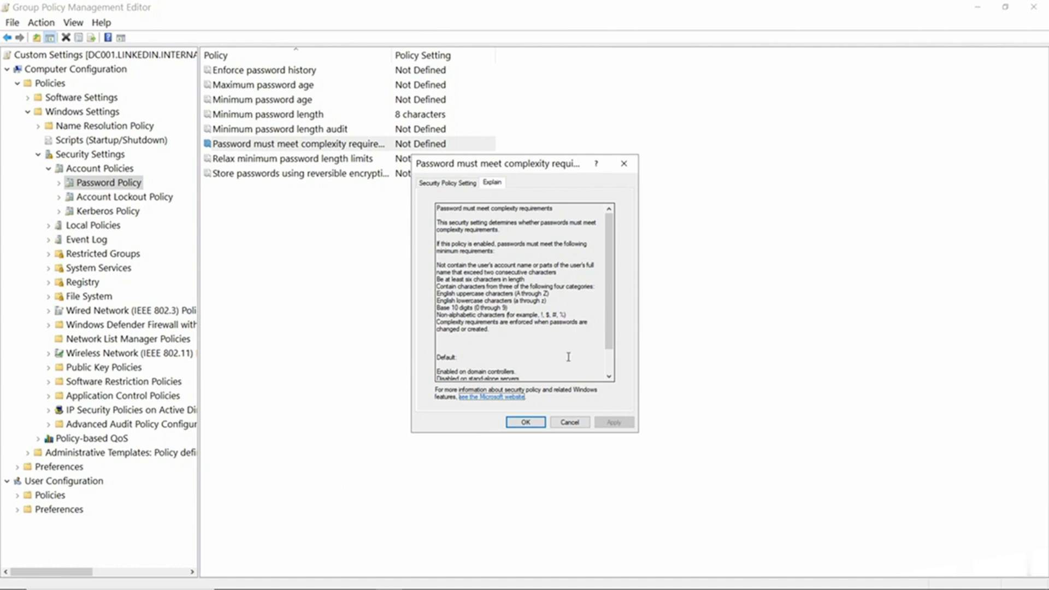
left_click(569, 423)
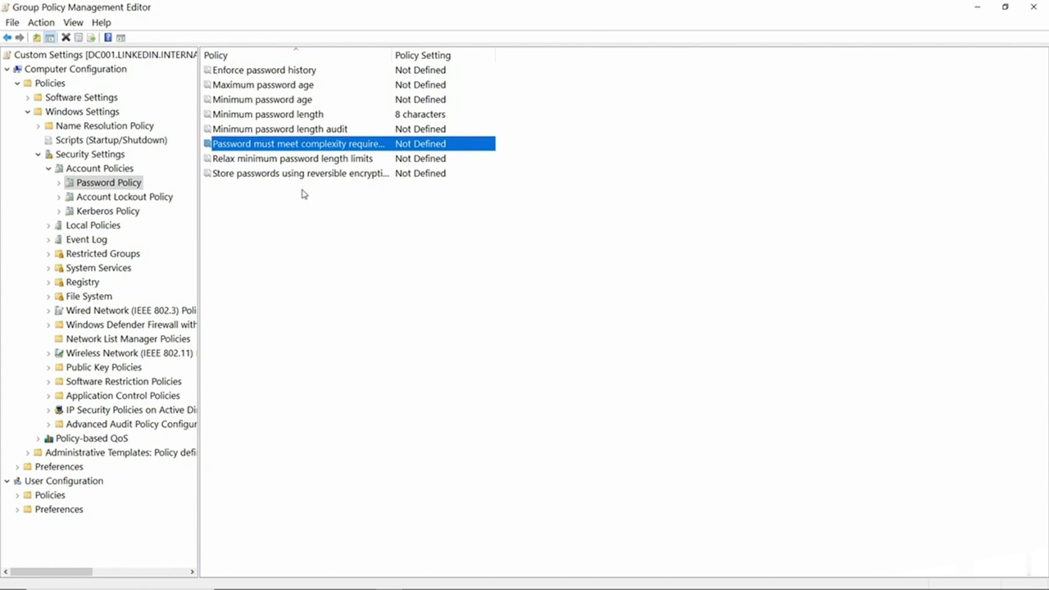
Collapse Windows Settings and view the Control Panel Personalization policies in Computer Configuration's Administrative Templates
left_click(29, 112)
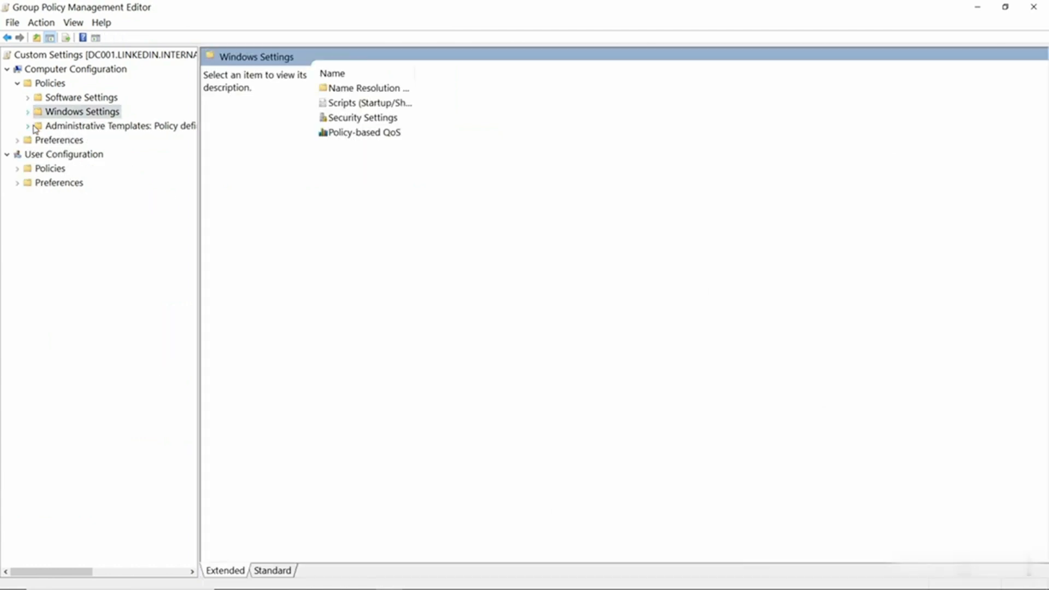
left_click(30, 126)
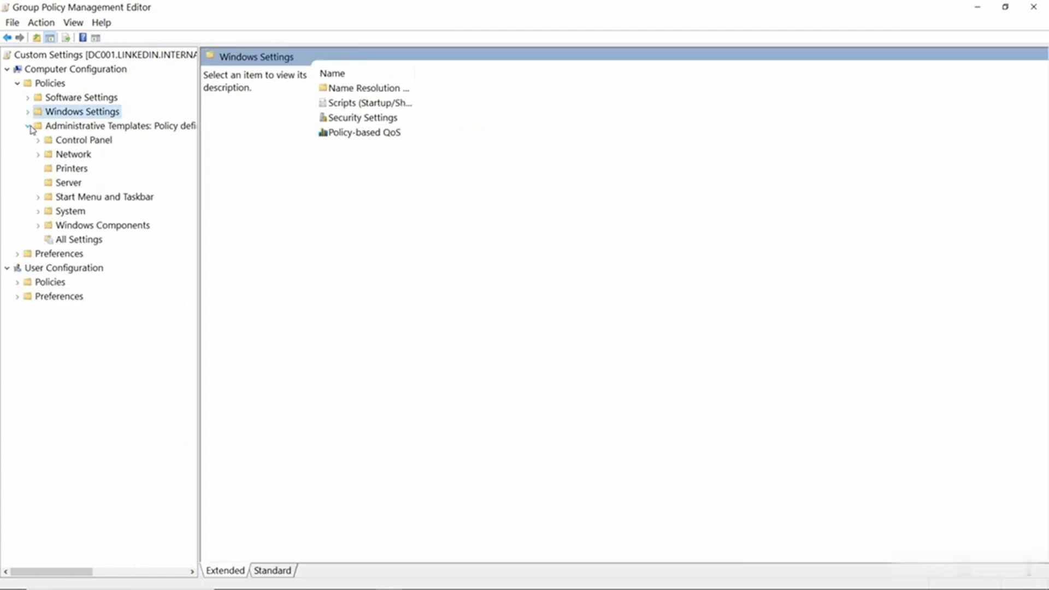
left_click(77, 142)
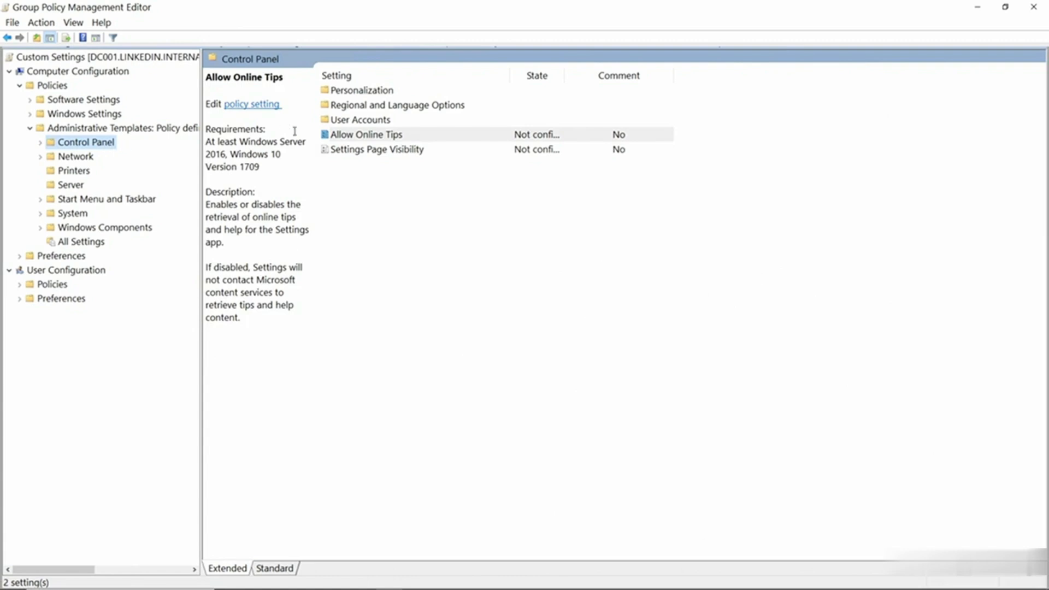
left_click(363, 96)
double_click(363, 96)
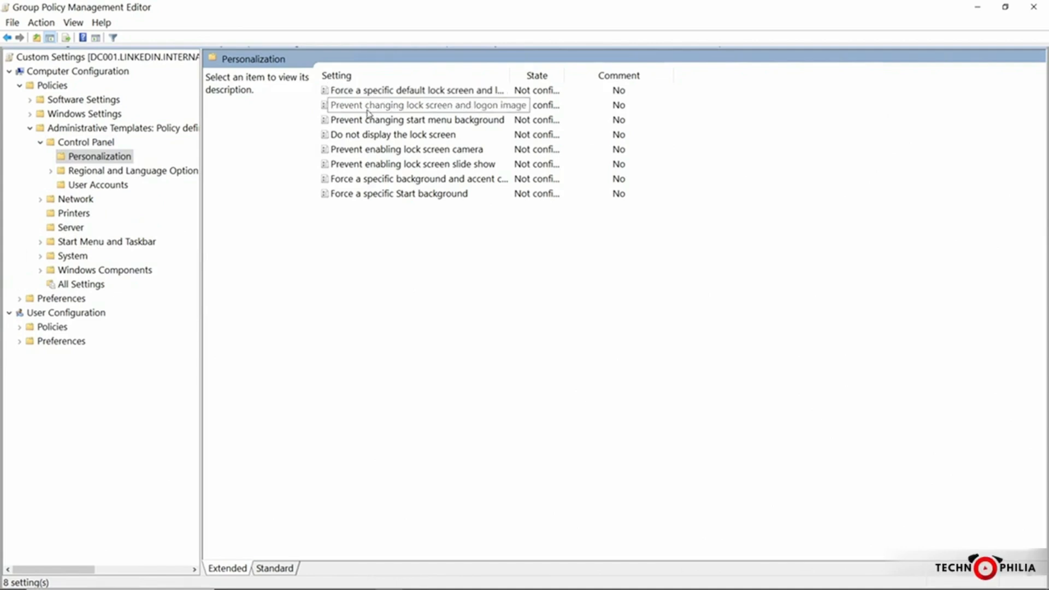
Browse User Configuration's Administrative Templates and view the Display policies under Control Panel
left_click(19, 327)
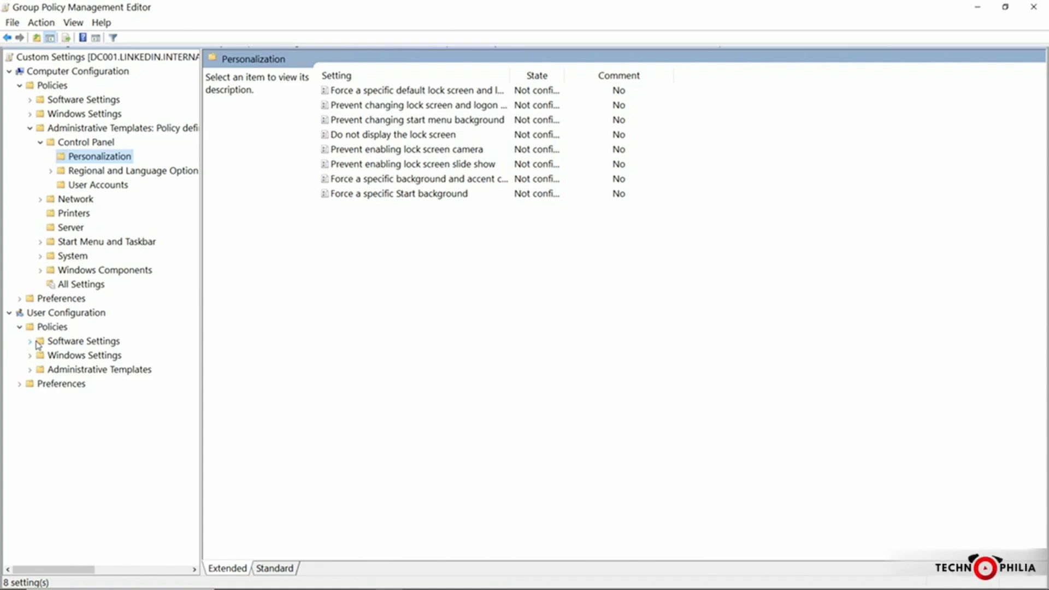
double_click(66, 370)
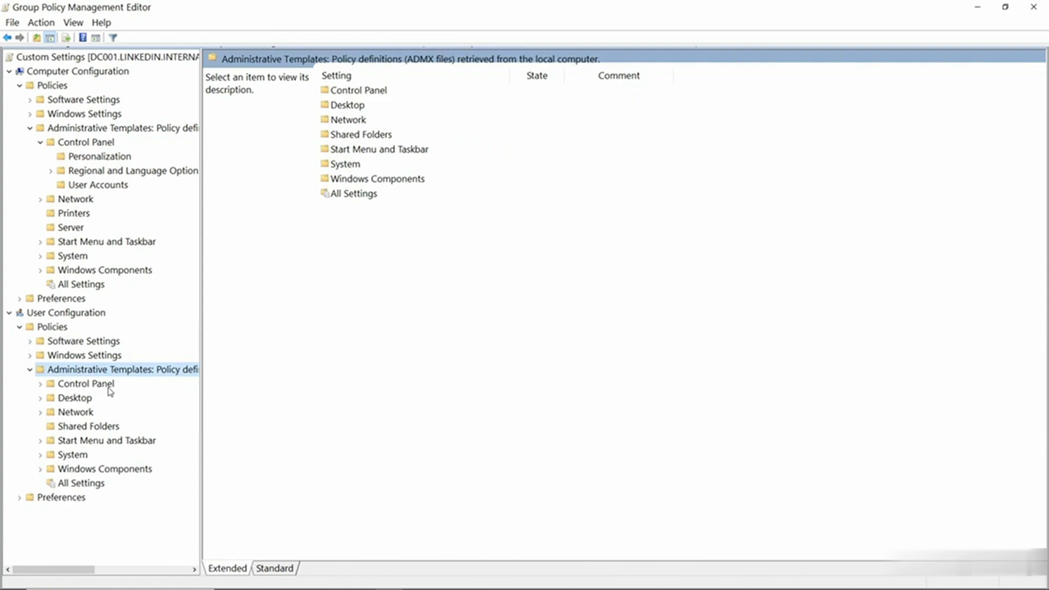
left_click(41, 142)
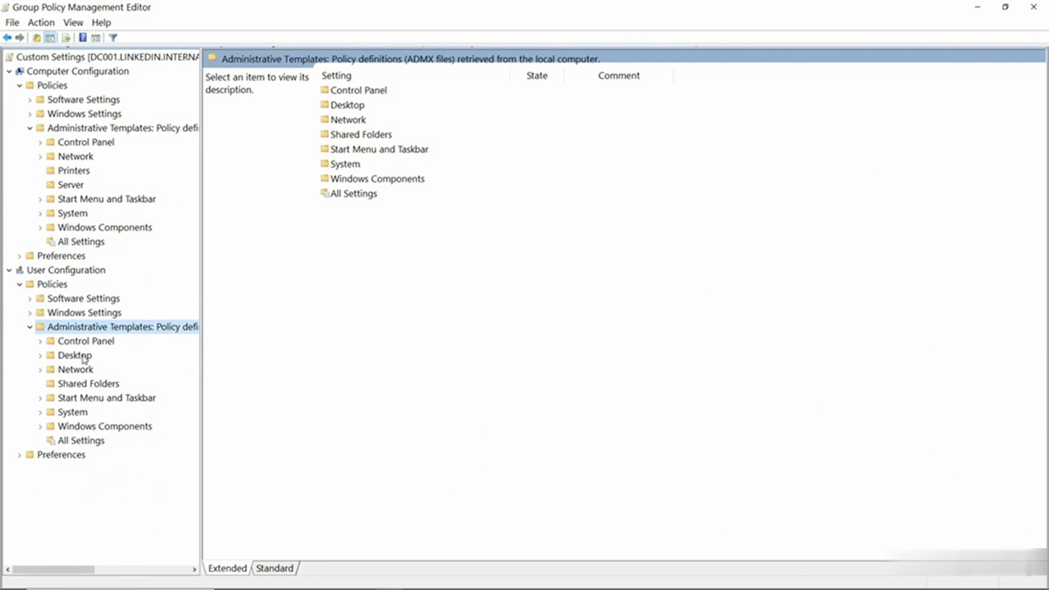
left_click(94, 342)
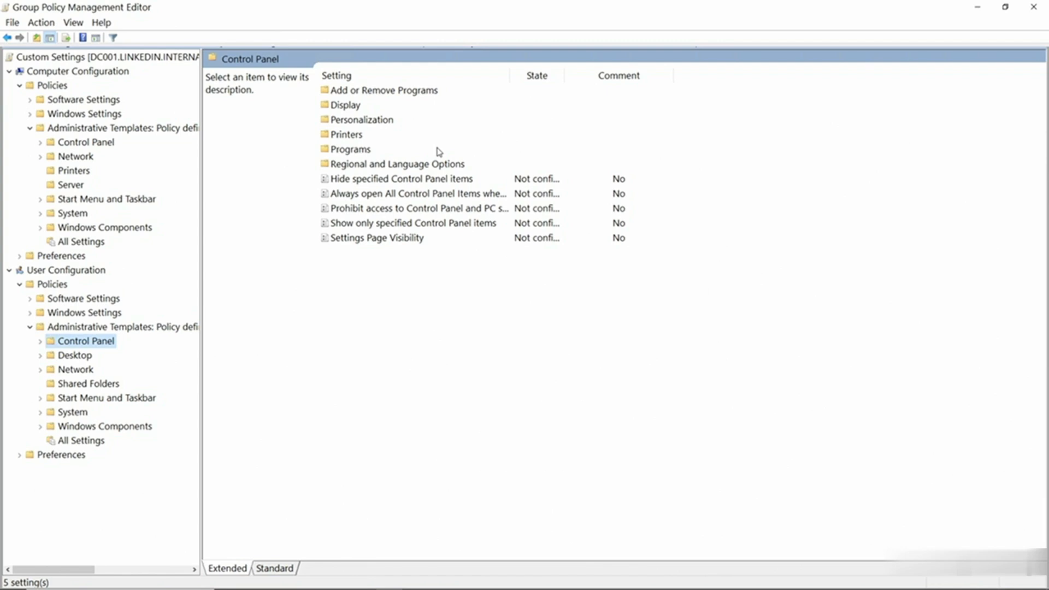
double_click(353, 105)
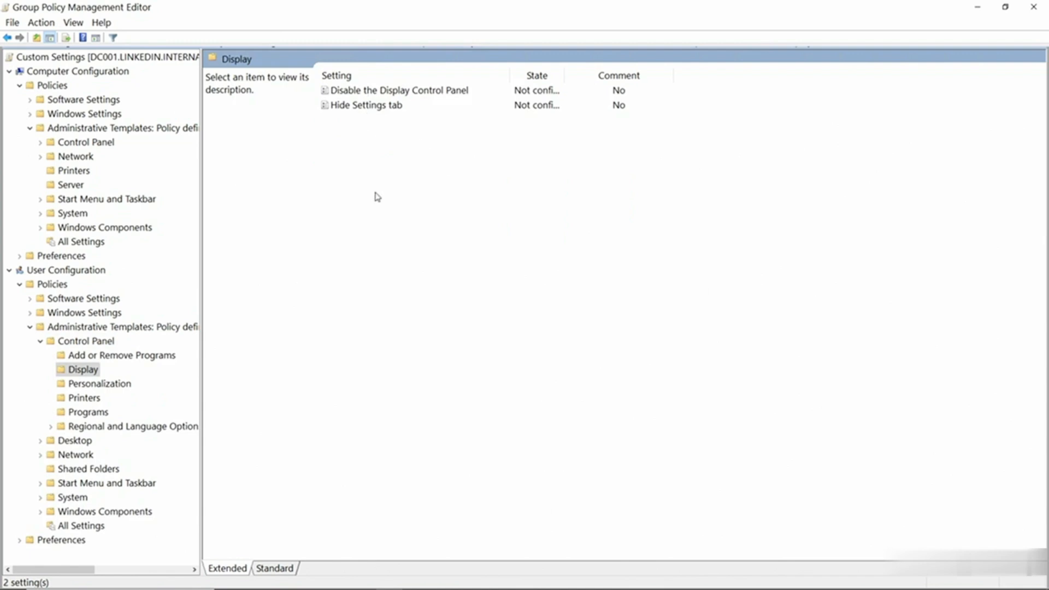
Enable the Remove Recycle Bin icon from desktop policy in User Configuration's Desktop templates, then close the policy editor
left_click(73, 442)
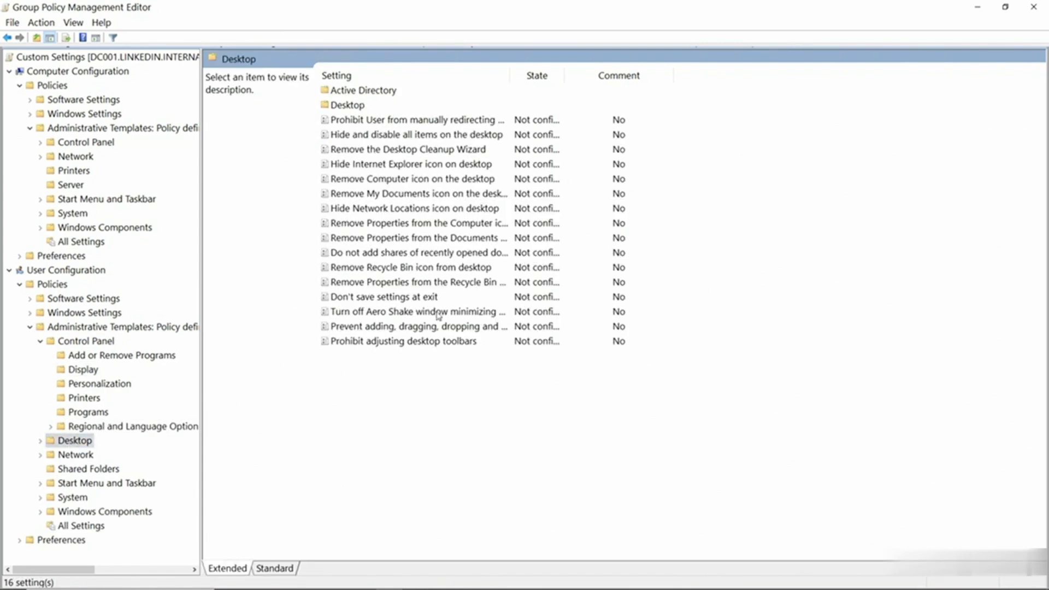
left_click(418, 268)
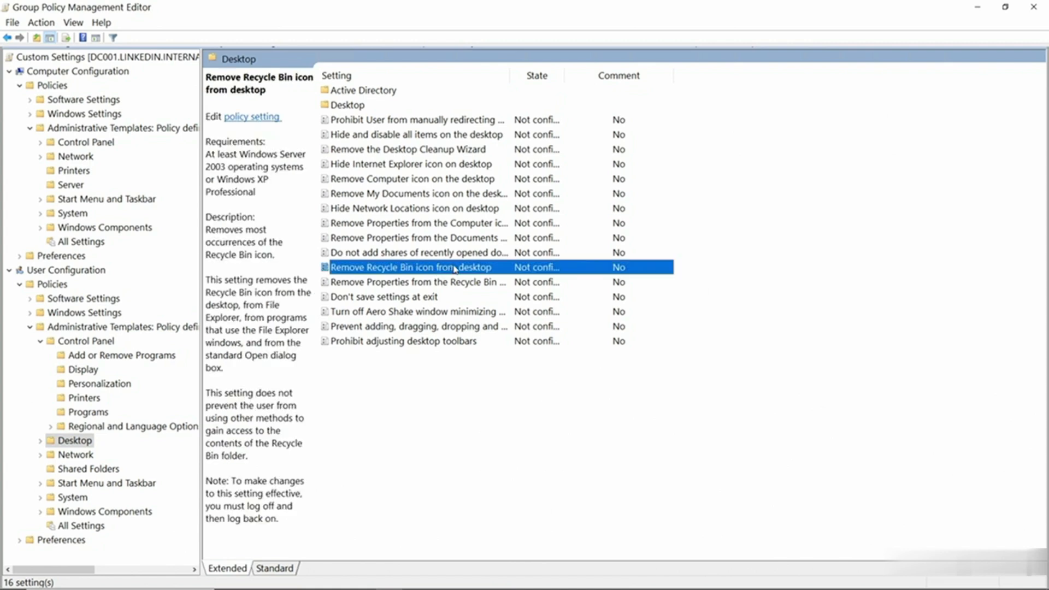
double_click(455, 269)
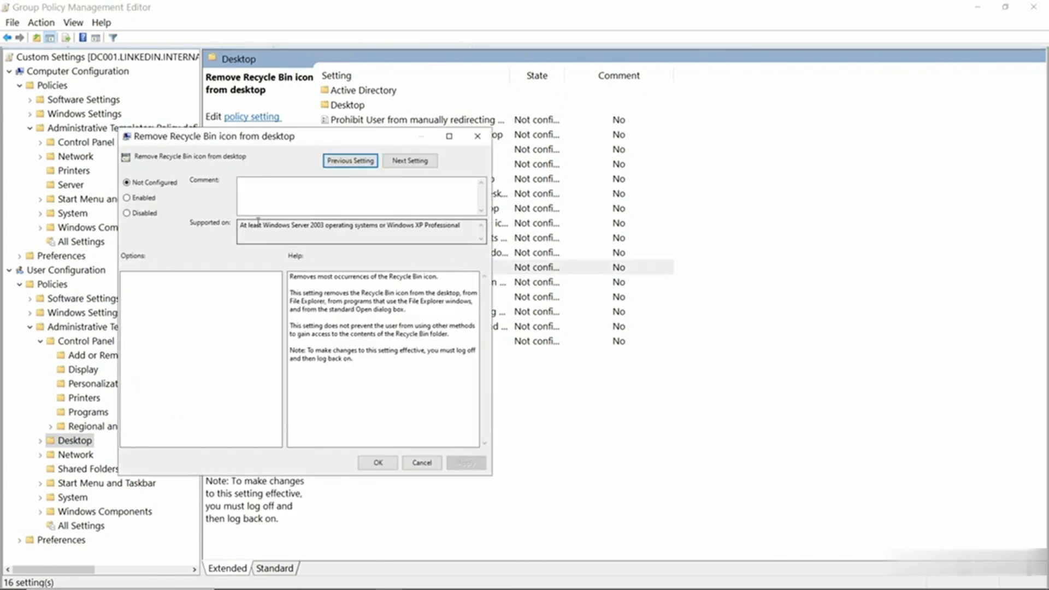
left_click(150, 197)
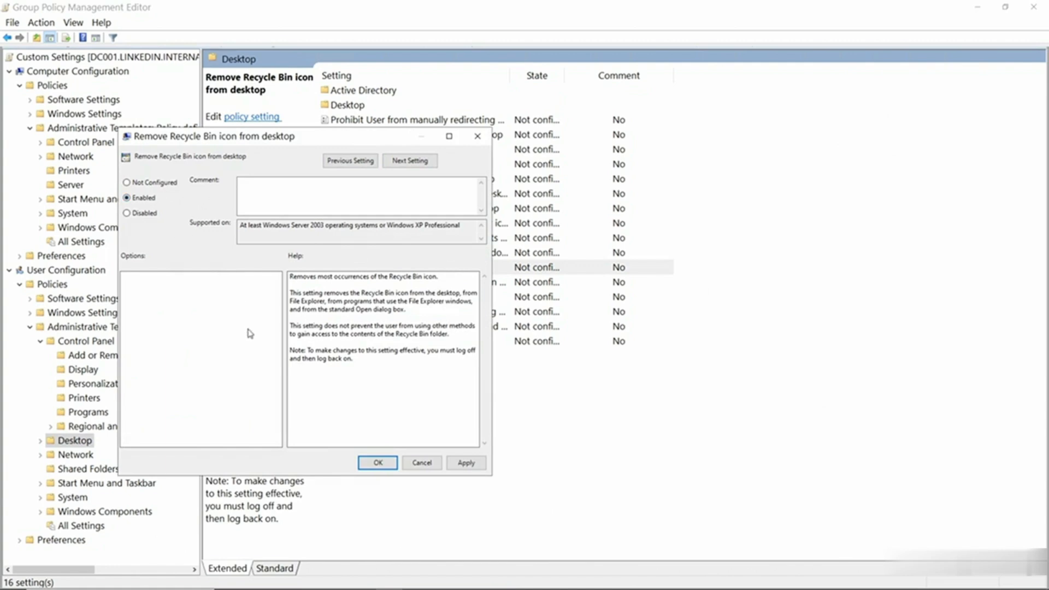
left_click(372, 463)
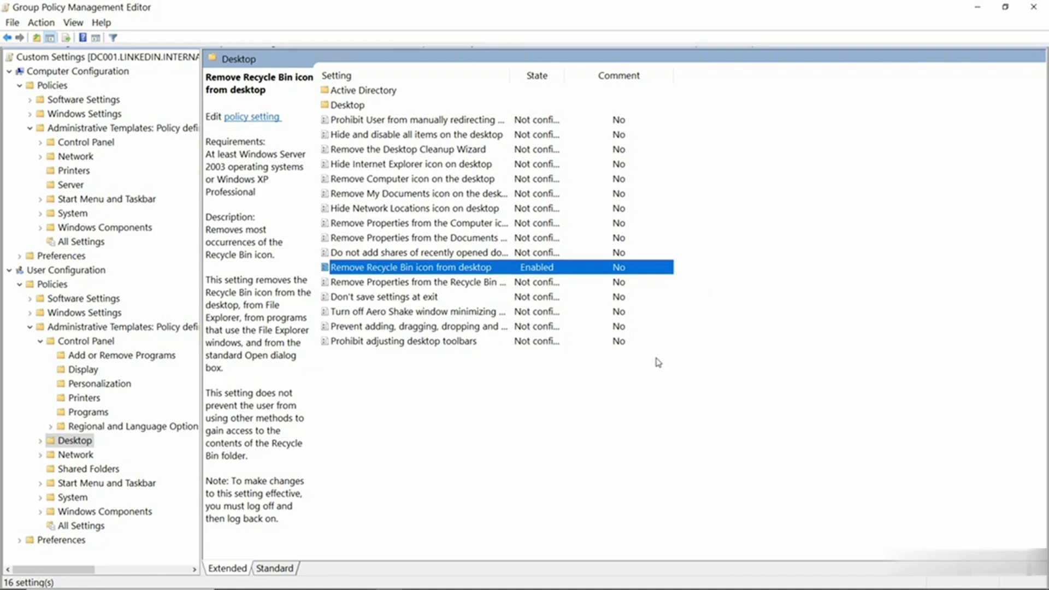
left_click(1040, 8)
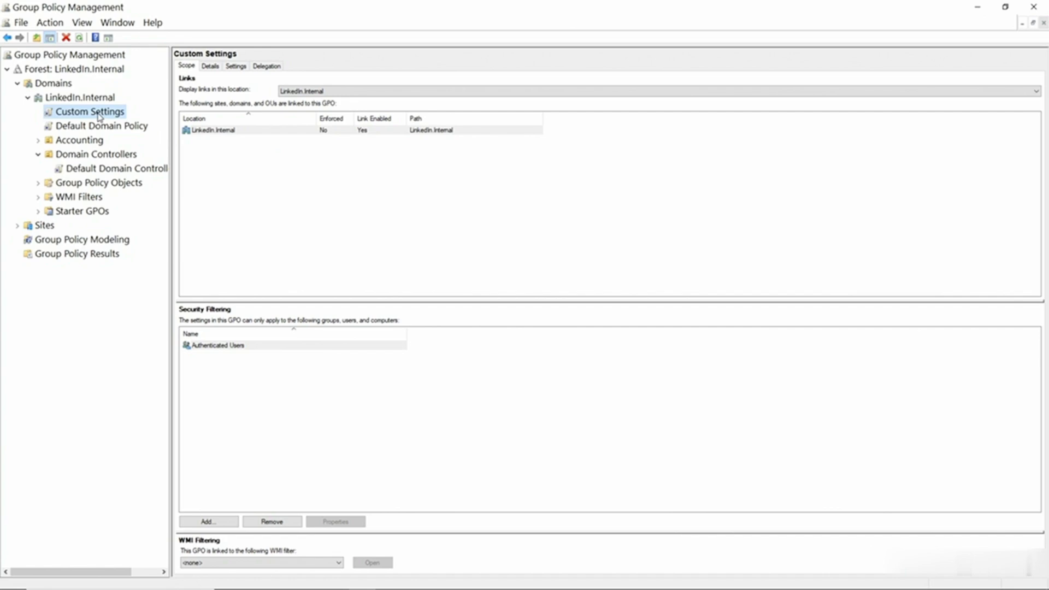
Collapse Domain Controllers, view the Group Policy Objects linked to the Accounting unit, and close the management console
left_click(39, 155)
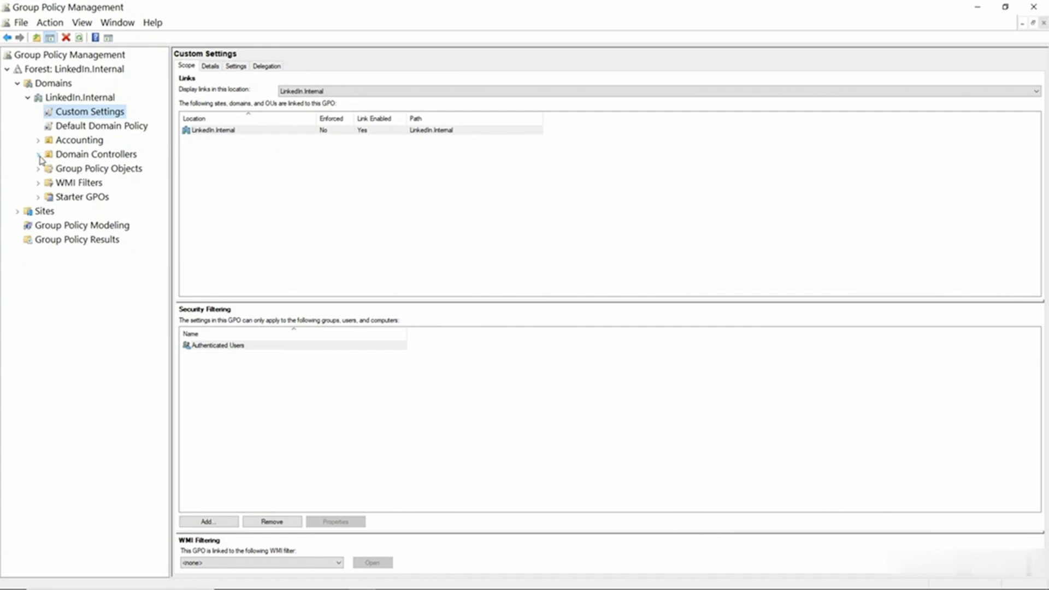
left_click(92, 144)
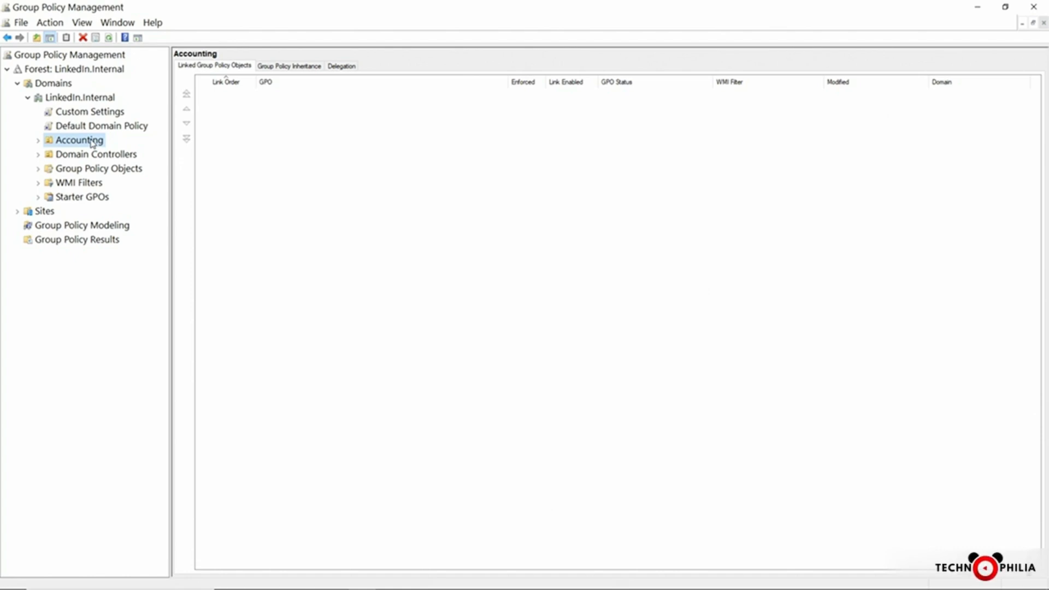
left_click(1033, 7)
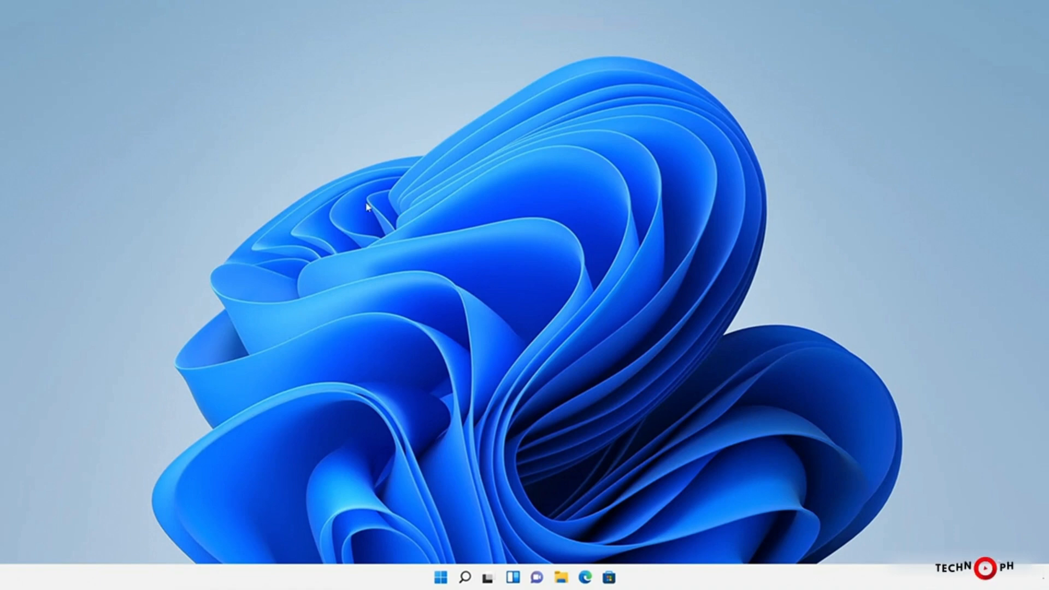
On the client desktop, find cmd and run Command Prompt as administrator, authorizing it with the administrator user name and account password
left_click(465, 577)
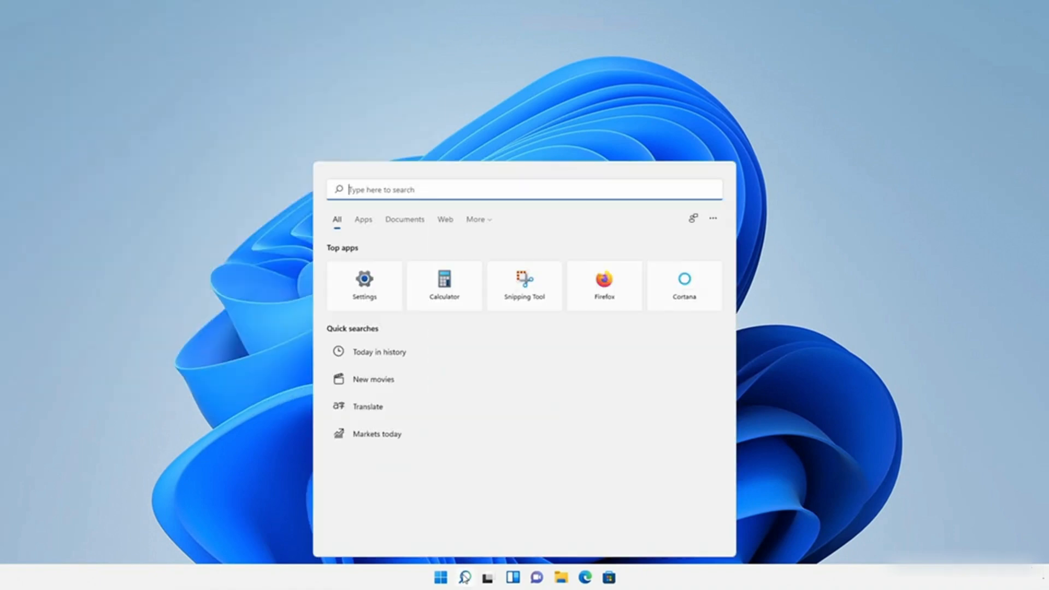
type("cmd")
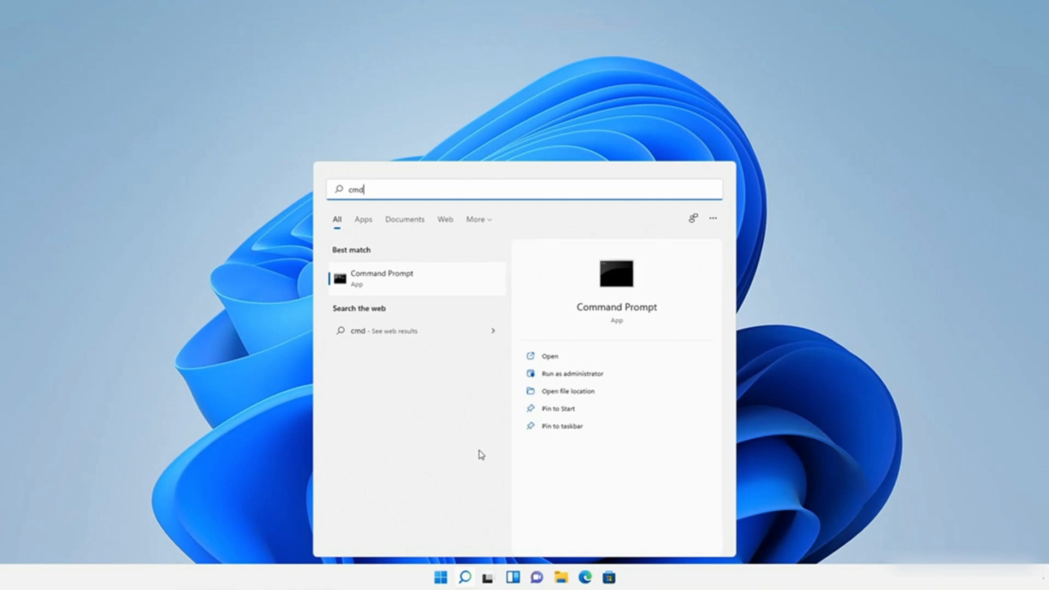
left_click(543, 376)
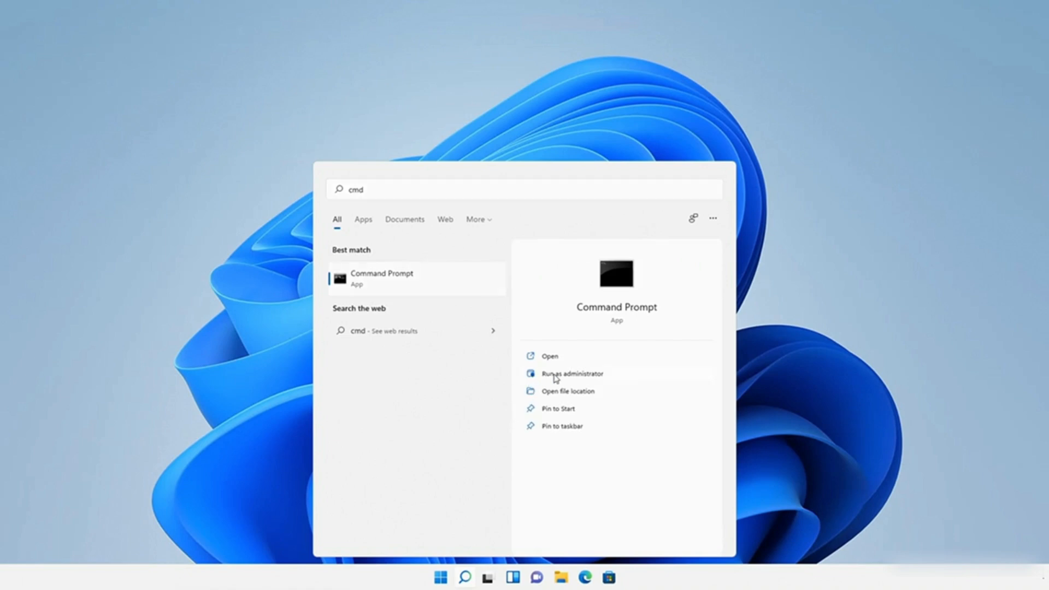
left_click(557, 377)
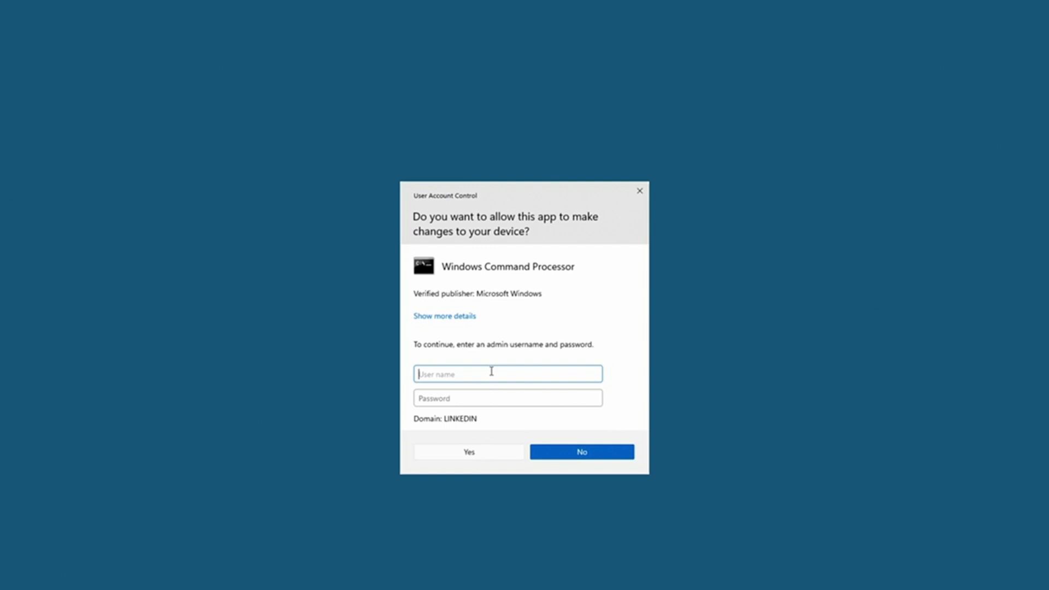
type("administrator")
key("Tab")
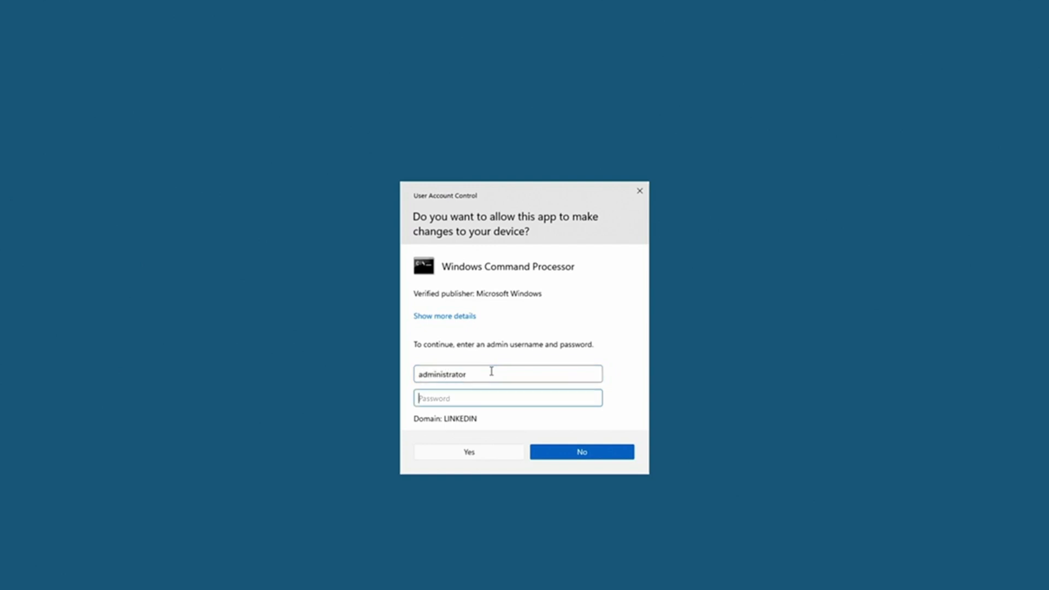
type("••••••••")
left_click(484, 457)
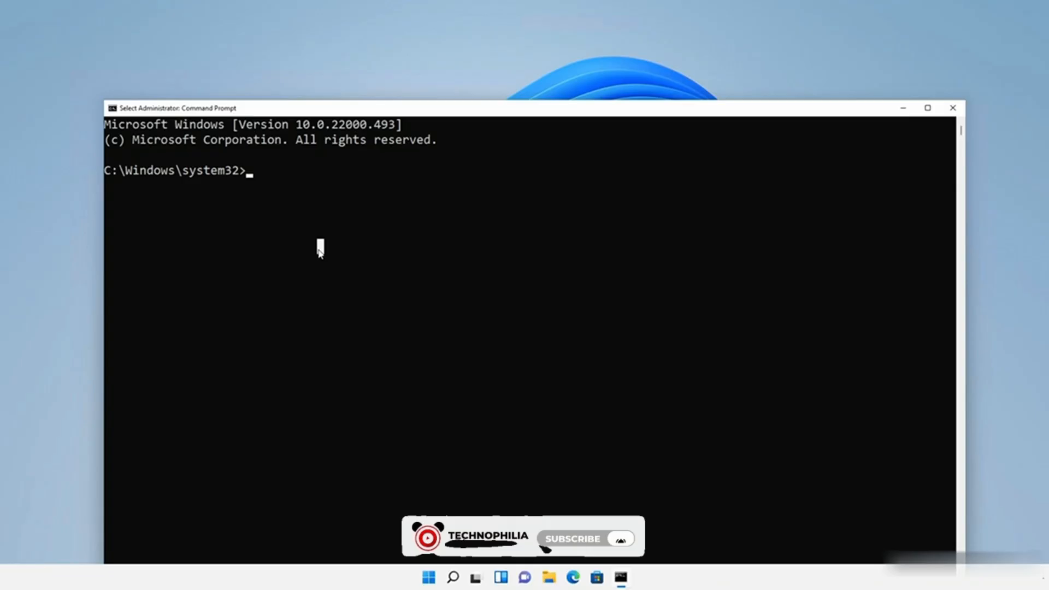
Run gpresult /r in the elevated Command Prompt and maximize its window
type("gp")
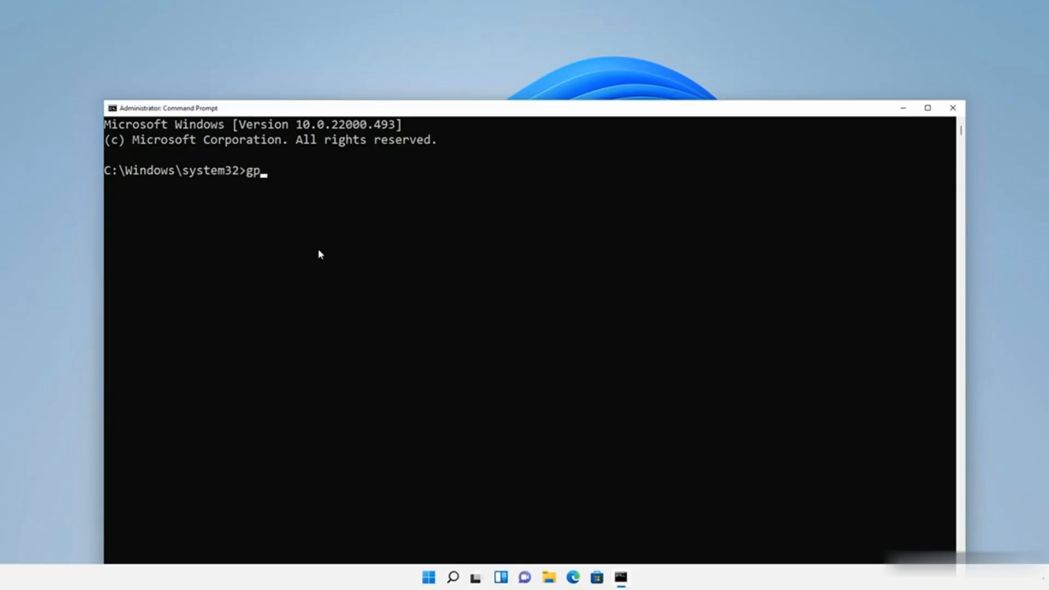
type("result /r")
key("Return")
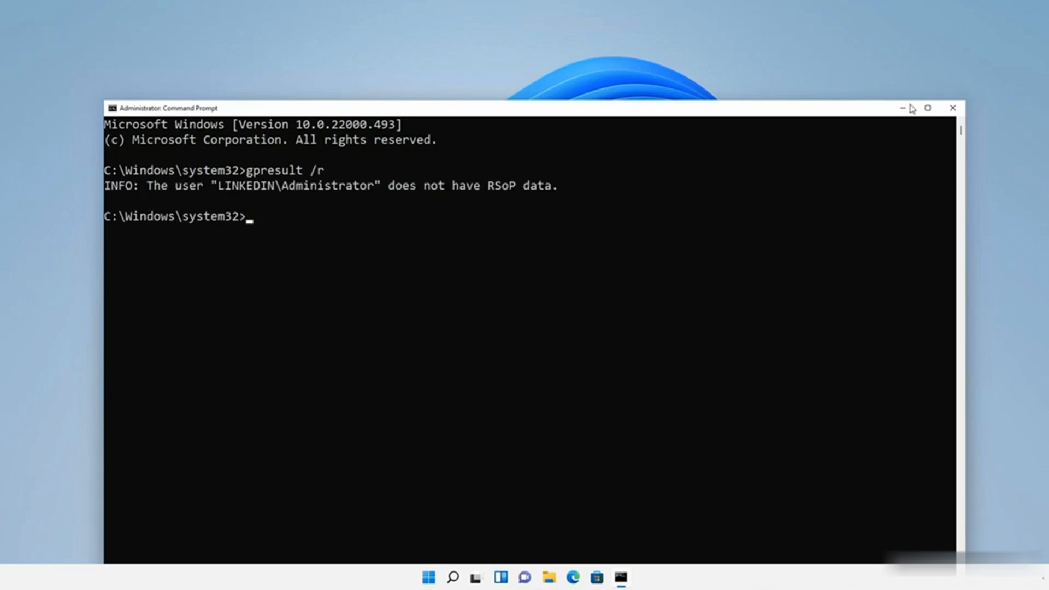
left_click(928, 107)
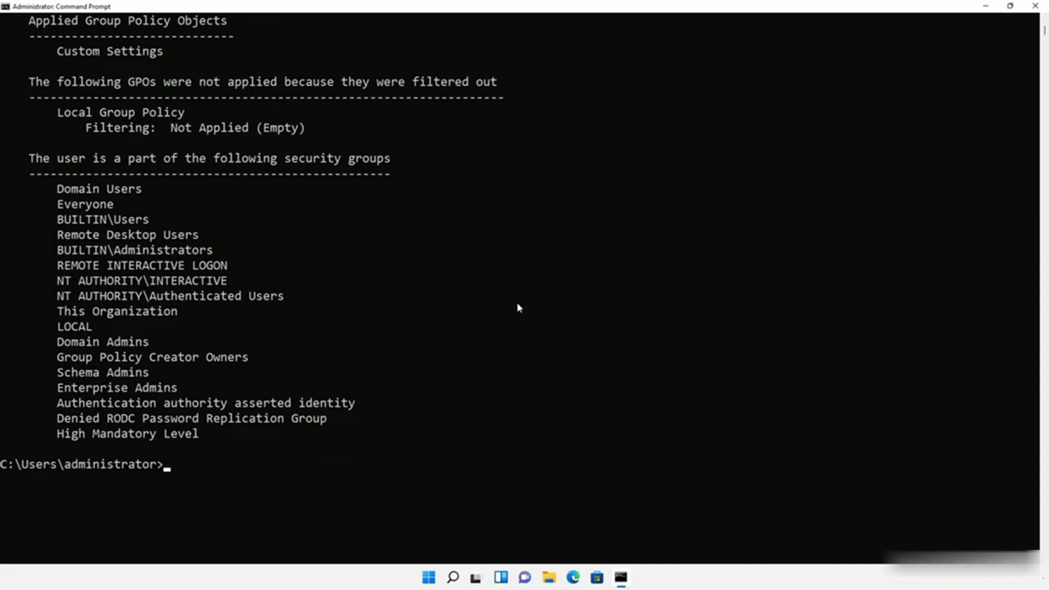
Examine the Applied Group Policy Objects listed under Computer Settings and User Settings in the gpresult report
scroll(520, 309, "up", 3)
scroll(519, 309, "up", 2)
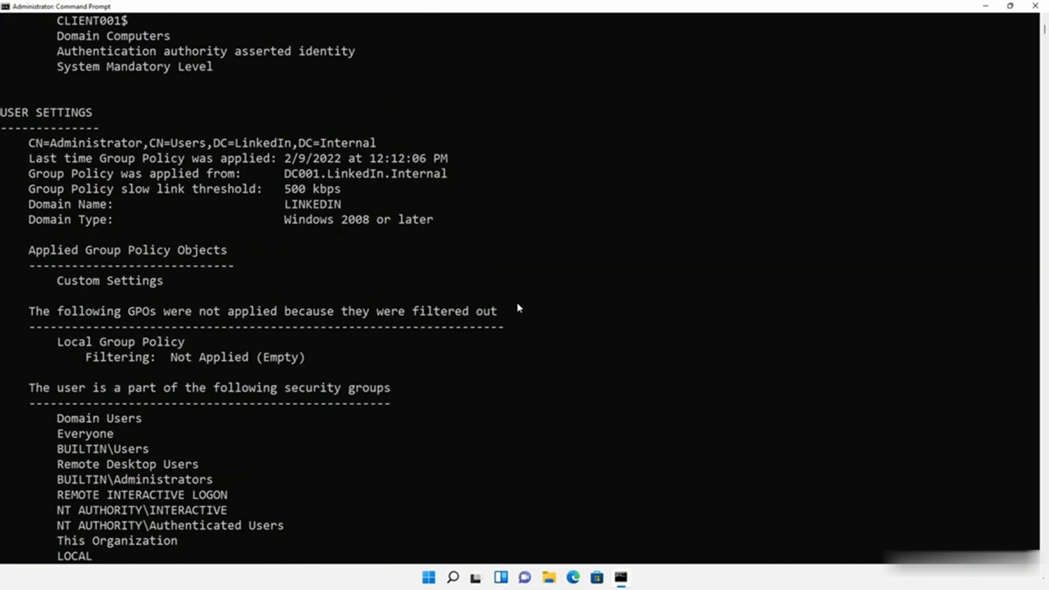
scroll(519, 309, "up", 3)
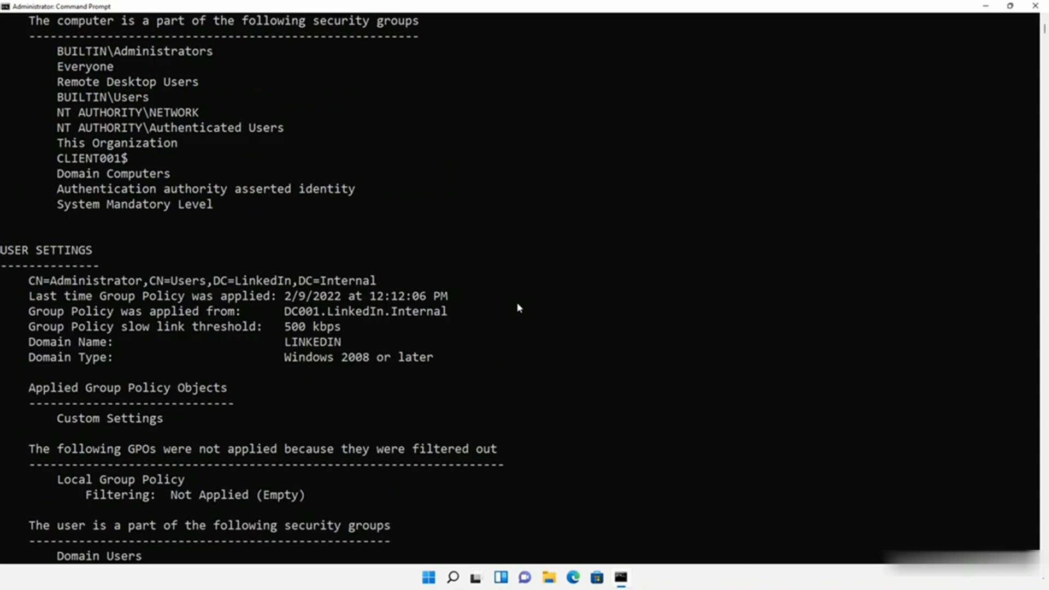
scroll(519, 308, "up", 7)
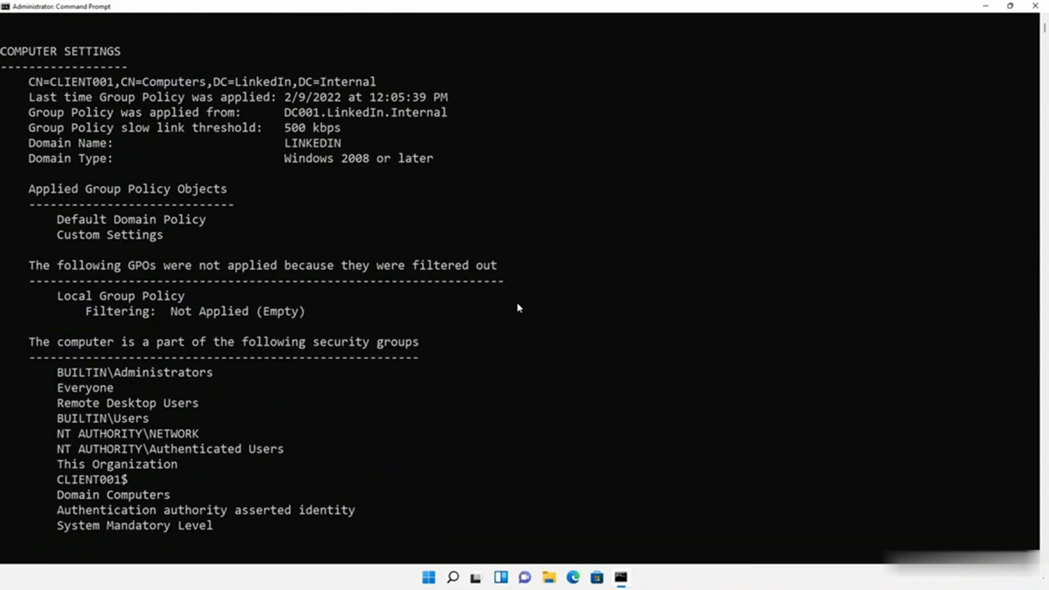
scroll(519, 308, "up", 1)
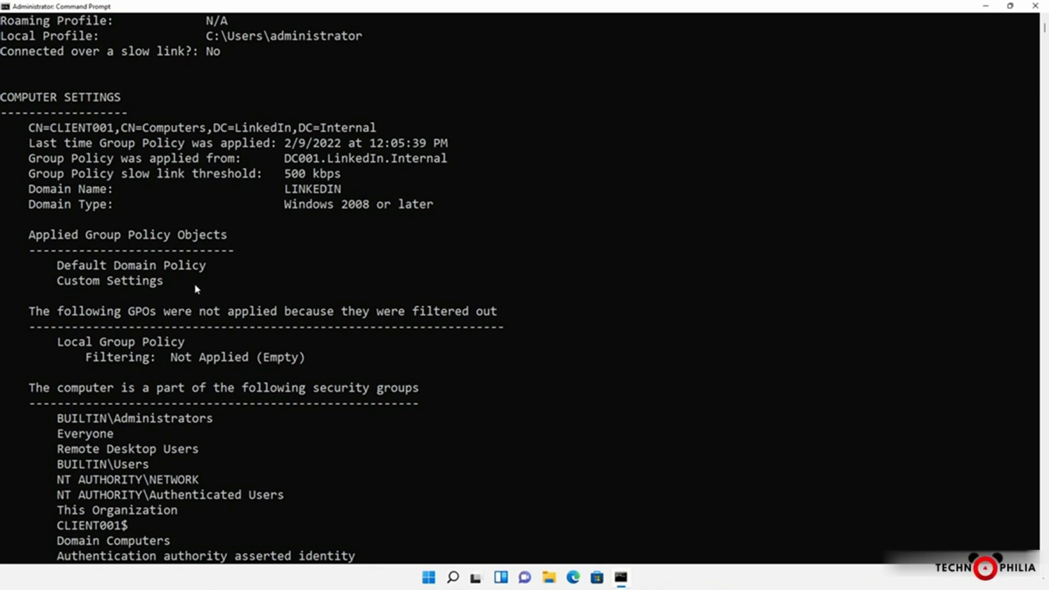
scroll(195, 285, "up", 3)
scroll(195, 288, "down", 3)
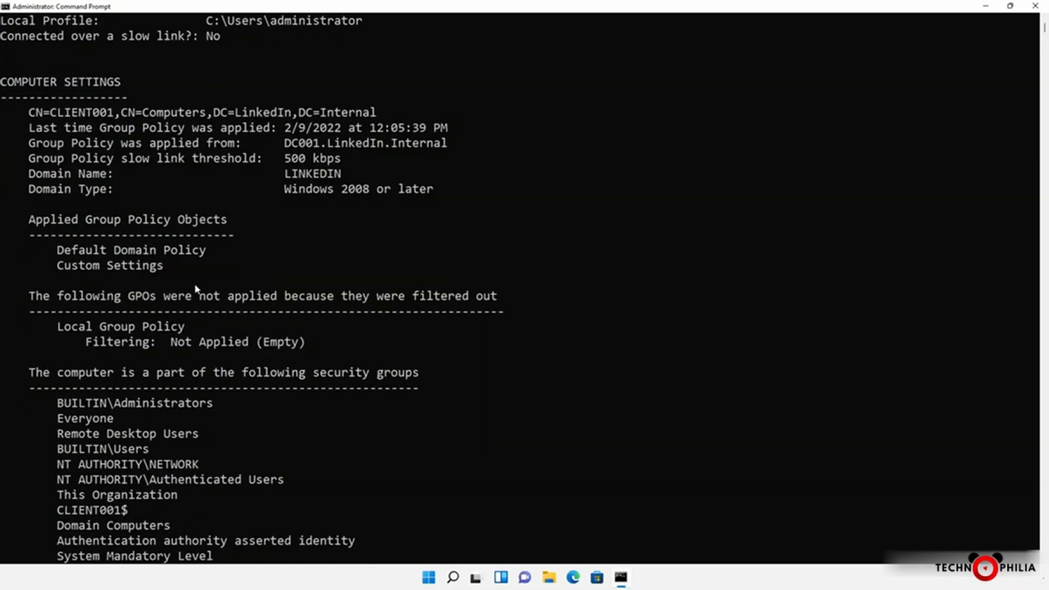
scroll(196, 288, "down", 7)
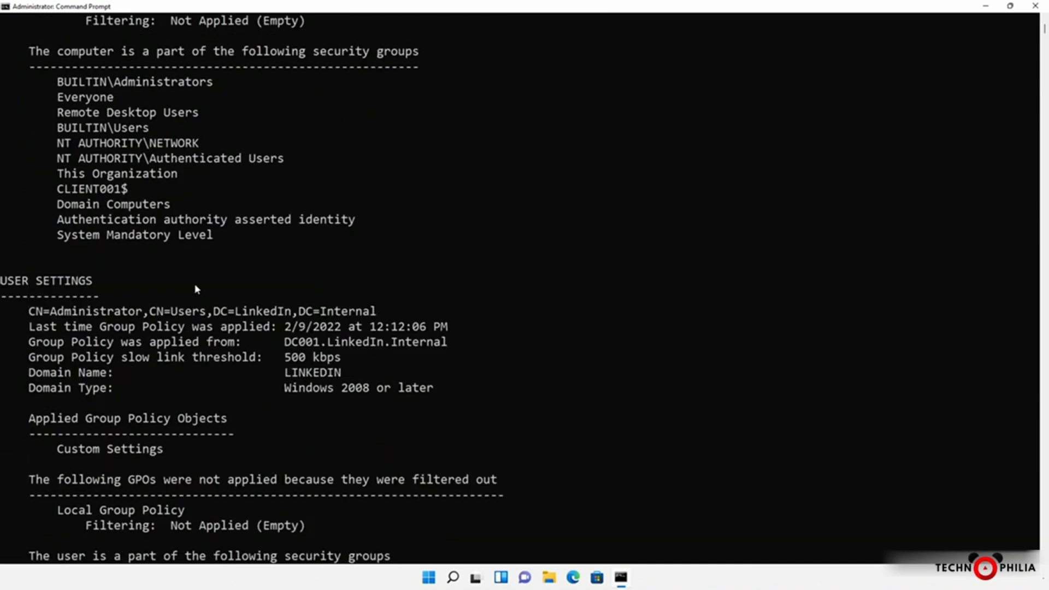
scroll(195, 288, "down", 4)
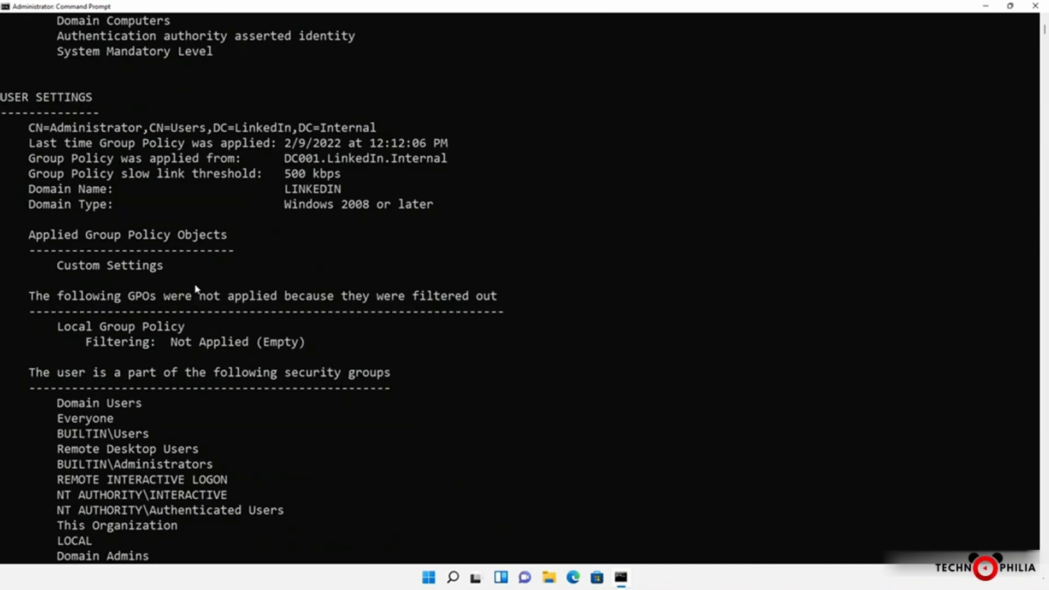